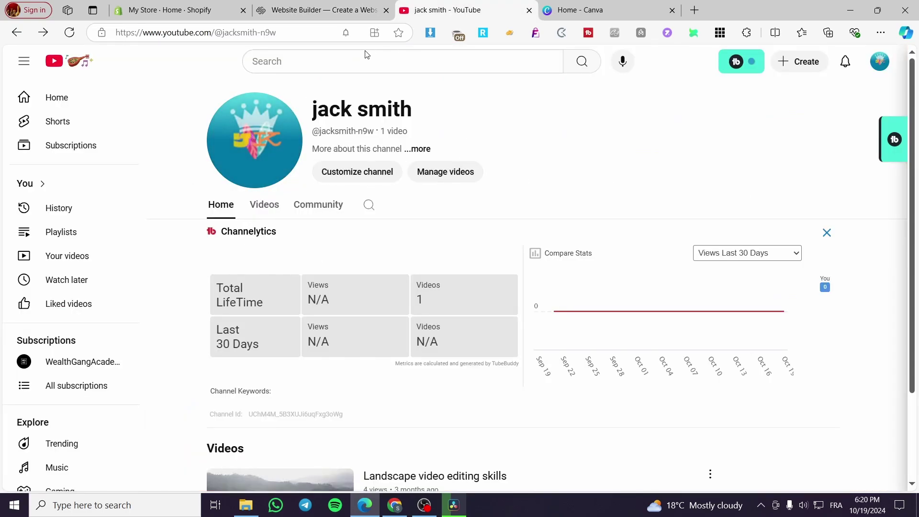
Step: Switch to the Squarespace site and open the Jackstesting website from the account dashboard
{"action": "left_click", "coordinate": [314, 10]}
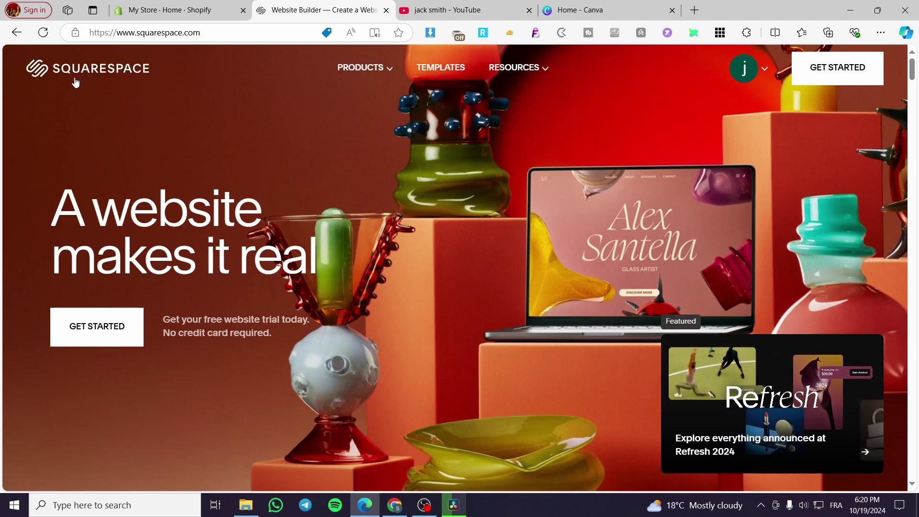
{"action": "left_click", "coordinate": [767, 72]}
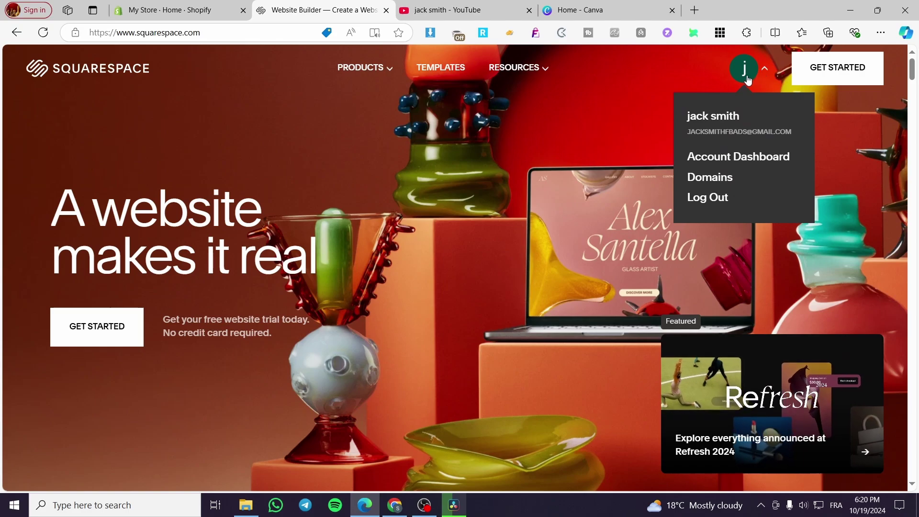
{"action": "left_click", "coordinate": [711, 163]}
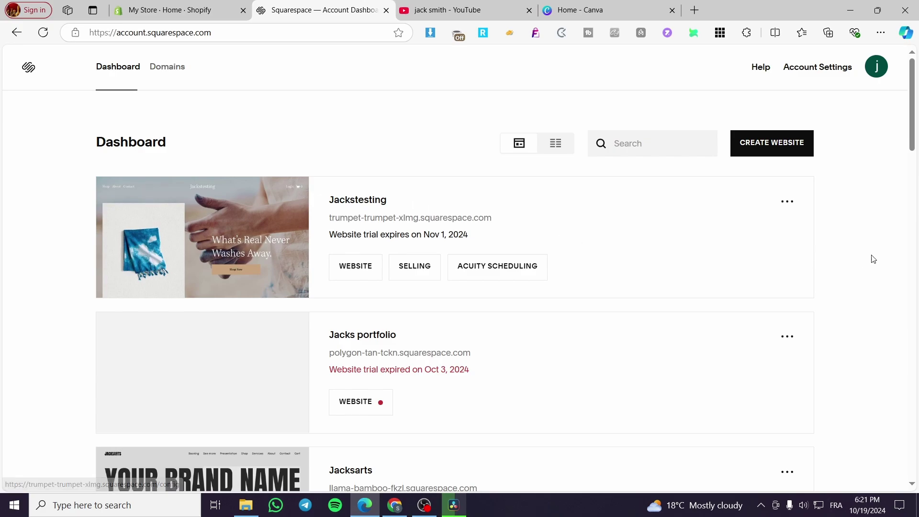
{"action": "left_click", "coordinate": [363, 207]}
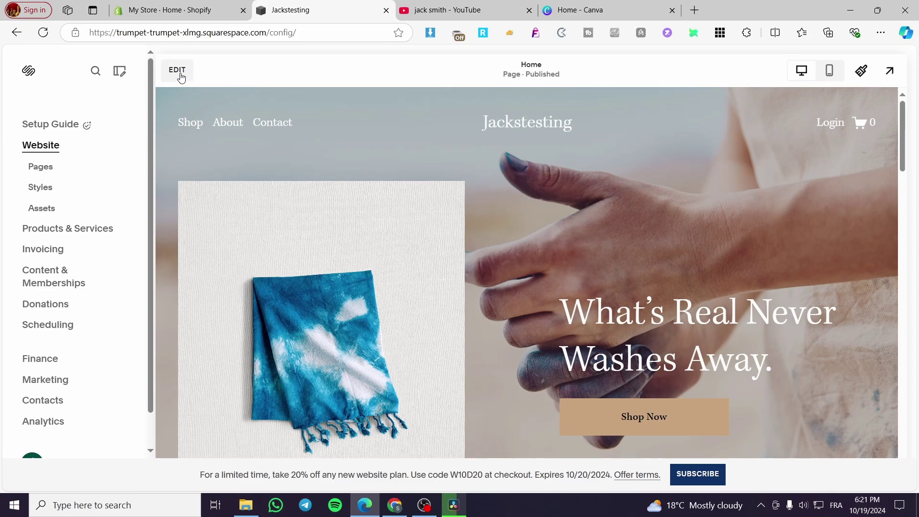
Step: Look through the home page's sections and the website's list of pages
{"action": "scroll", "coordinate": [614, 267], "scroll_direction": "down", "scroll_amount": 10}
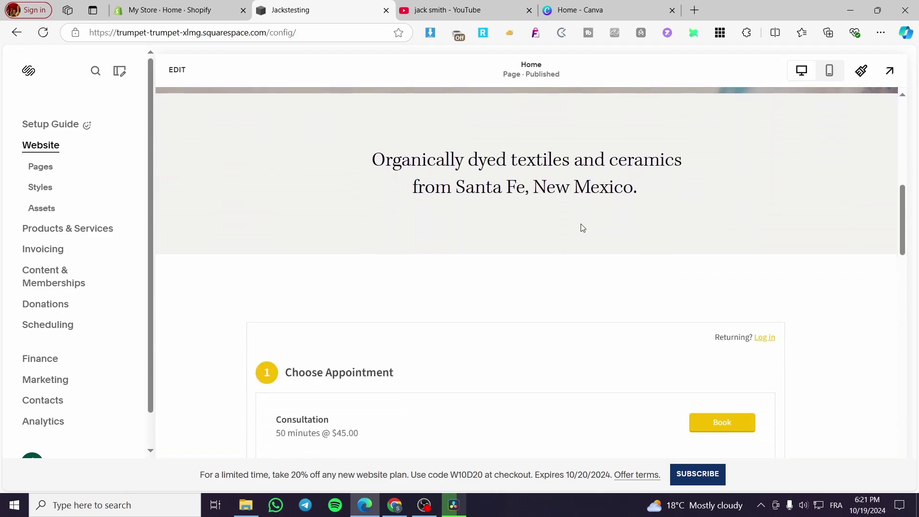
{"action": "scroll", "coordinate": [351, 298], "scroll_direction": "down", "scroll_amount": 10}
{"action": "scroll", "coordinate": [412, 272], "scroll_direction": "up", "scroll_amount": 10}
{"action": "left_click", "coordinate": [42, 177]}
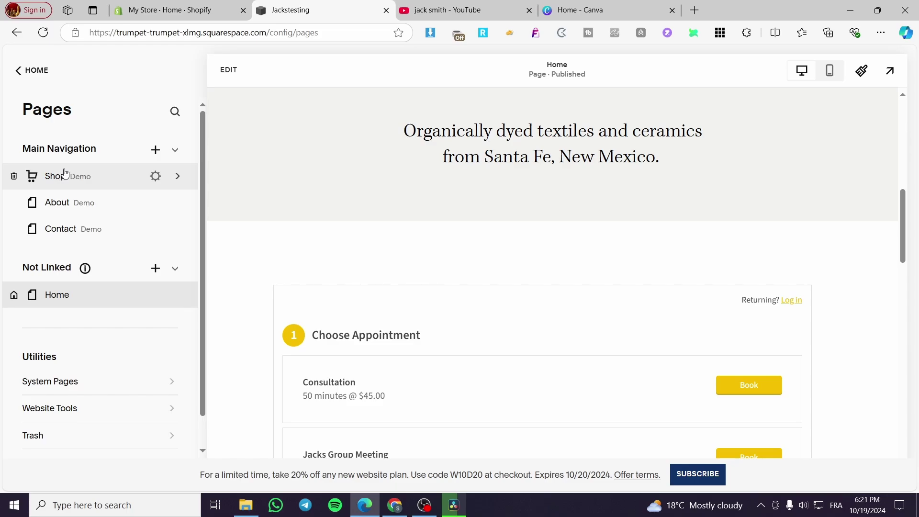
{"action": "scroll", "coordinate": [633, 285], "scroll_direction": "down", "scroll_amount": 3}
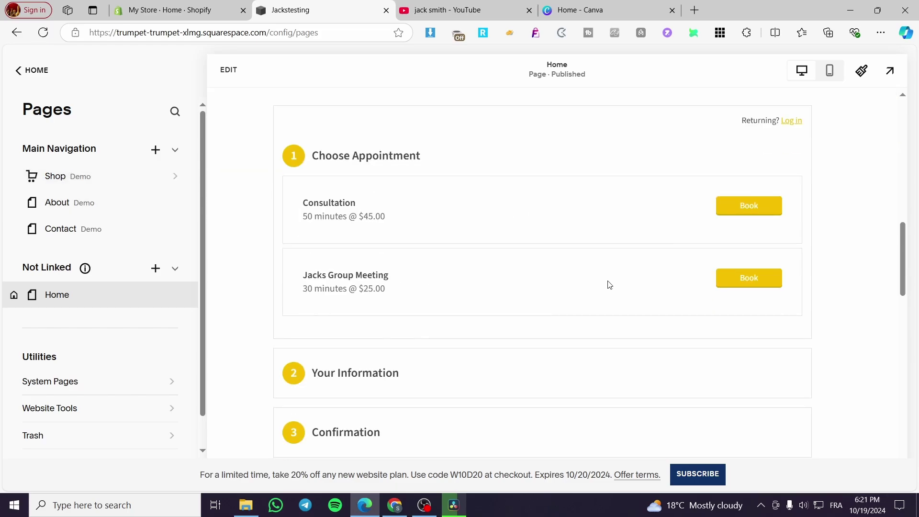
{"action": "scroll", "coordinate": [601, 288], "scroll_direction": "up", "scroll_amount": 3}
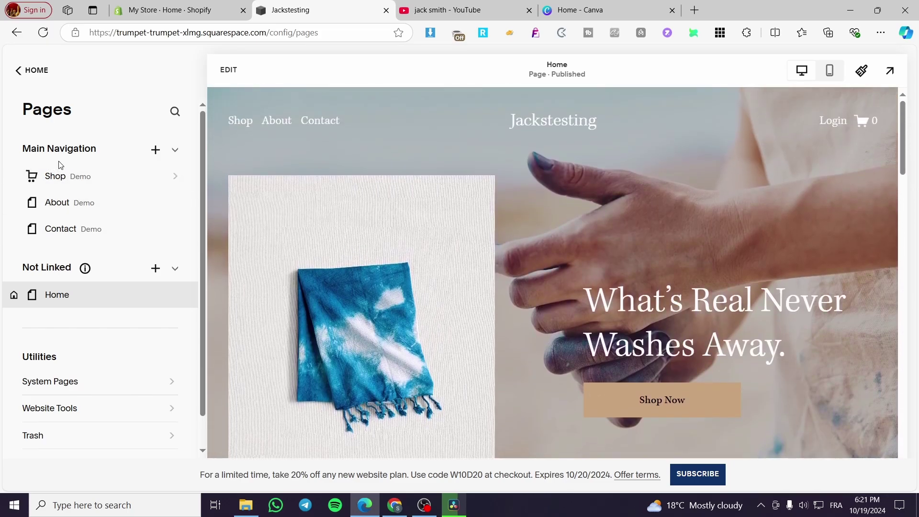
{"action": "left_click", "coordinate": [20, 71]}
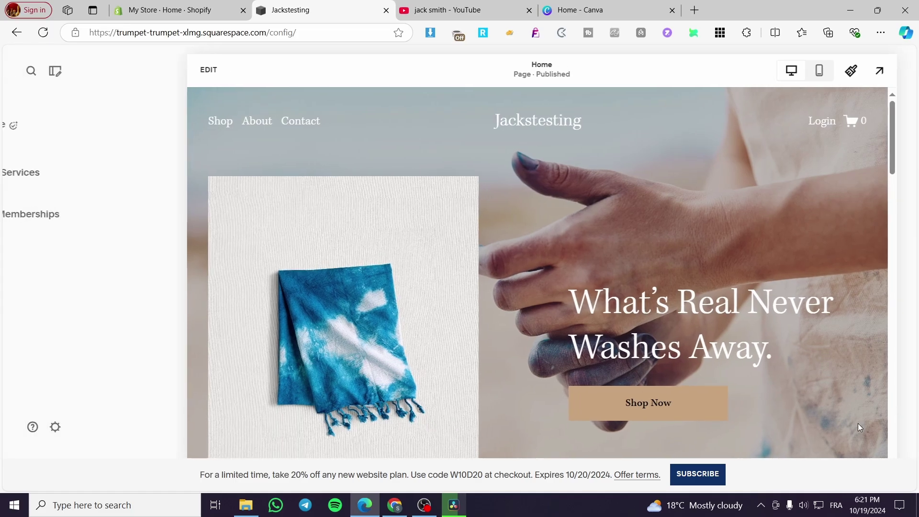
{"action": "scroll", "coordinate": [424, 314], "scroll_direction": "down", "scroll_amount": 9}
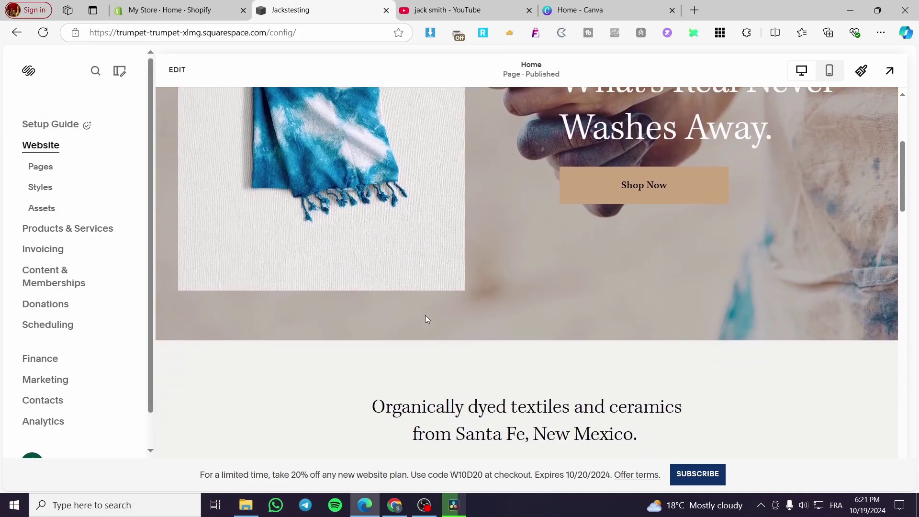
{"action": "scroll", "coordinate": [485, 361], "scroll_direction": "up", "scroll_amount": 10}
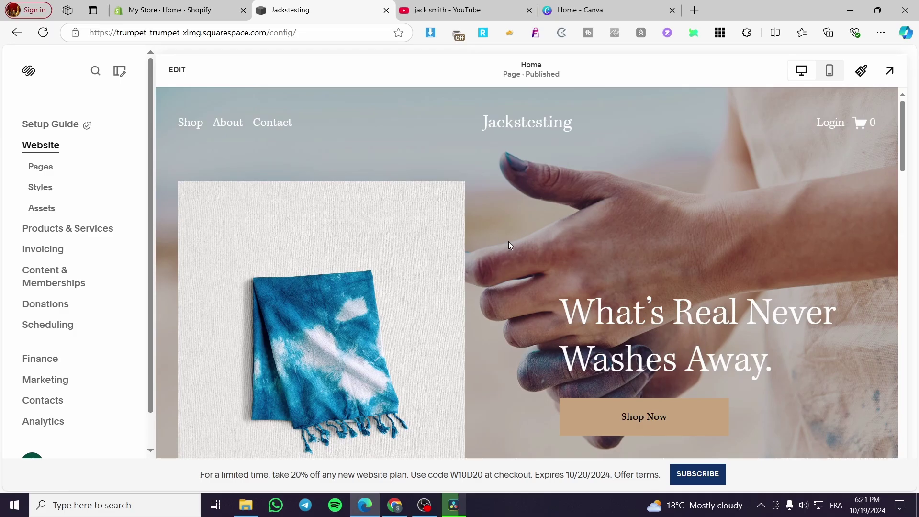
Step: Edit the home page and shrink the towel image to a small rectangle in the upper-left part of the hero section
{"action": "left_click", "coordinate": [177, 69]}
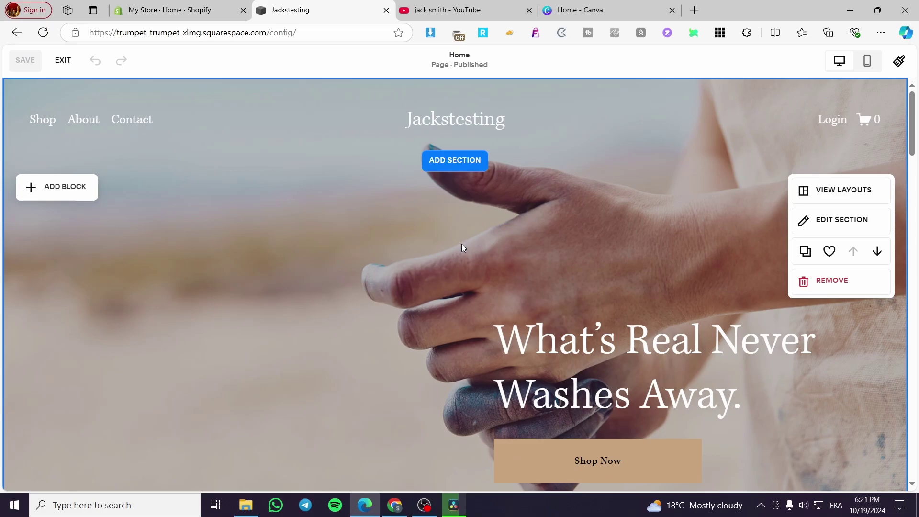
{"action": "scroll", "coordinate": [462, 247], "scroll_direction": "down", "scroll_amount": 3}
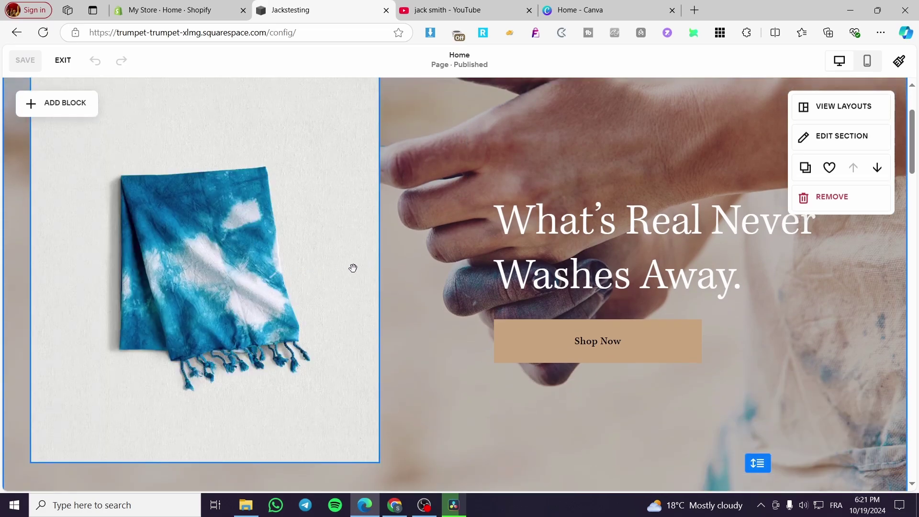
{"action": "scroll", "coordinate": [318, 298], "scroll_direction": "up", "scroll_amount": 3}
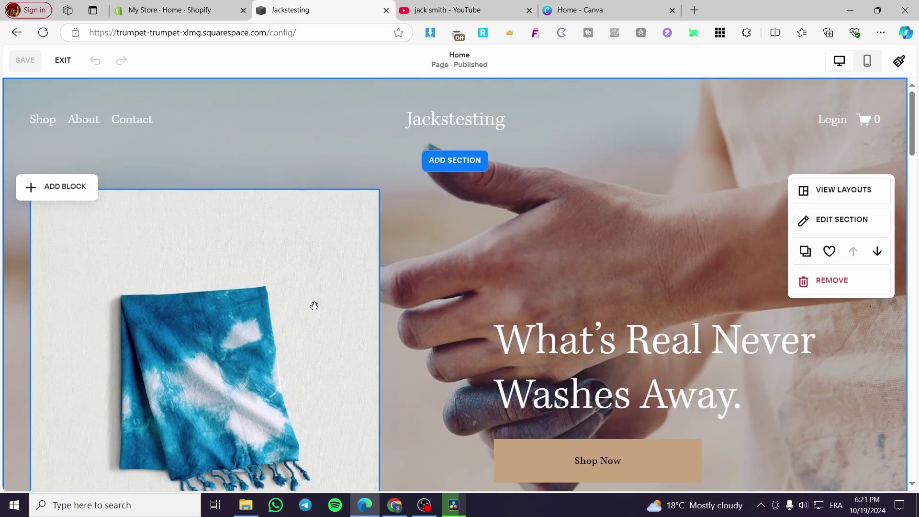
{"action": "left_click", "coordinate": [314, 306]}
{"action": "left_click_drag", "start_coordinate": [381, 190], "coordinate": [238, 462]}
{"action": "scroll", "coordinate": [230, 426], "scroll_direction": "down", "scroll_amount": 3}
{"action": "left_click_drag", "start_coordinate": [229, 425], "coordinate": [235, 216]}
{"action": "scroll", "coordinate": [235, 216], "scroll_direction": "up", "scroll_amount": 3}
{"action": "left_click_drag", "start_coordinate": [222, 306], "coordinate": [193, 189]}
{"action": "scroll", "coordinate": [250, 372], "scroll_direction": "down", "scroll_amount": 4}
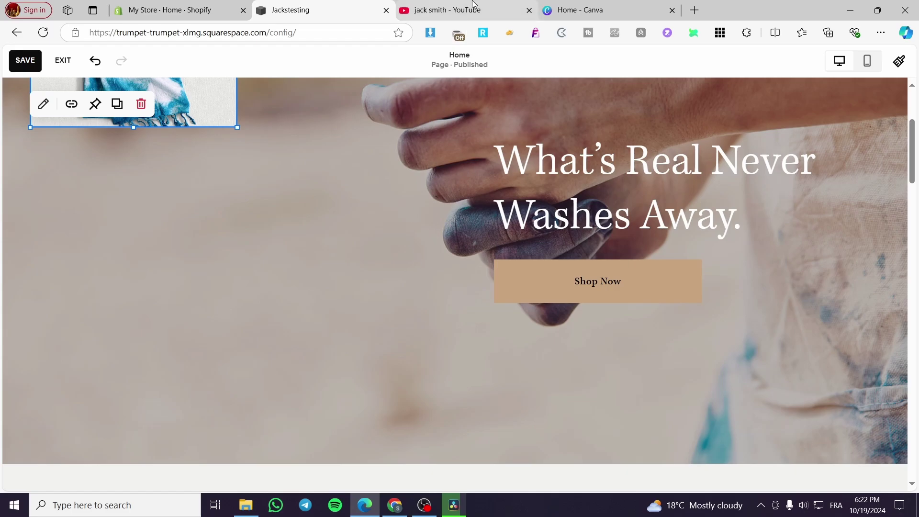
Step: Switch to the YouTube channel page and locate the "Landscape video editing skills" video
{"action": "left_click", "coordinate": [473, 3]}
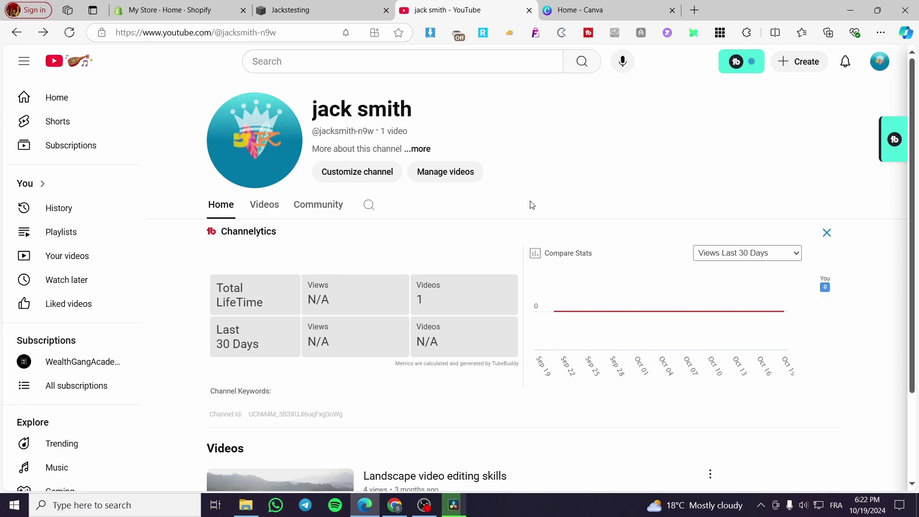
{"action": "scroll", "coordinate": [545, 172], "scroll_direction": "down", "scroll_amount": 1}
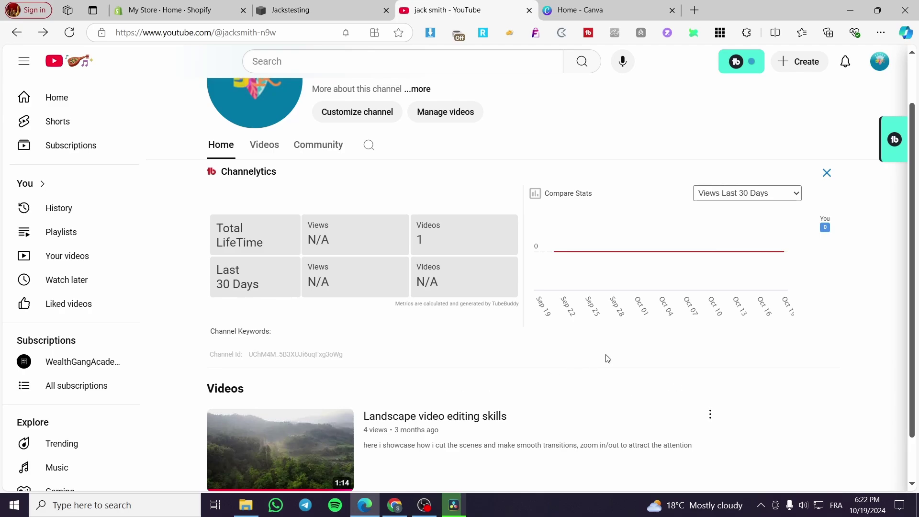
{"action": "scroll", "coordinate": [344, 380], "scroll_direction": "down", "scroll_amount": 1}
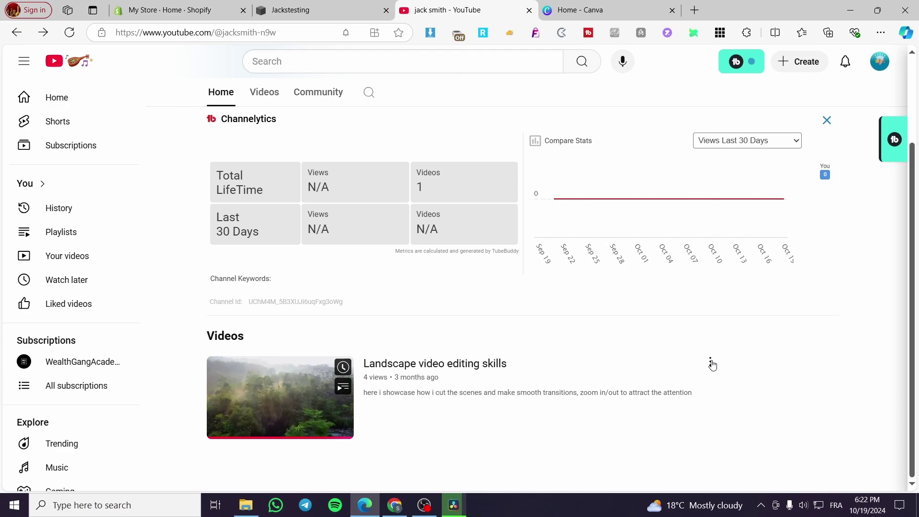
{"action": "left_click", "coordinate": [710, 363]}
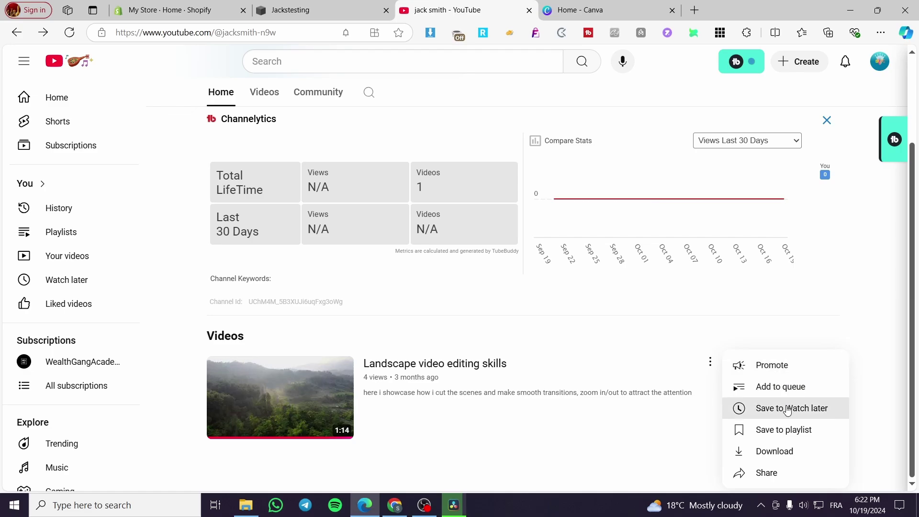
{"action": "left_click", "coordinate": [812, 475]}
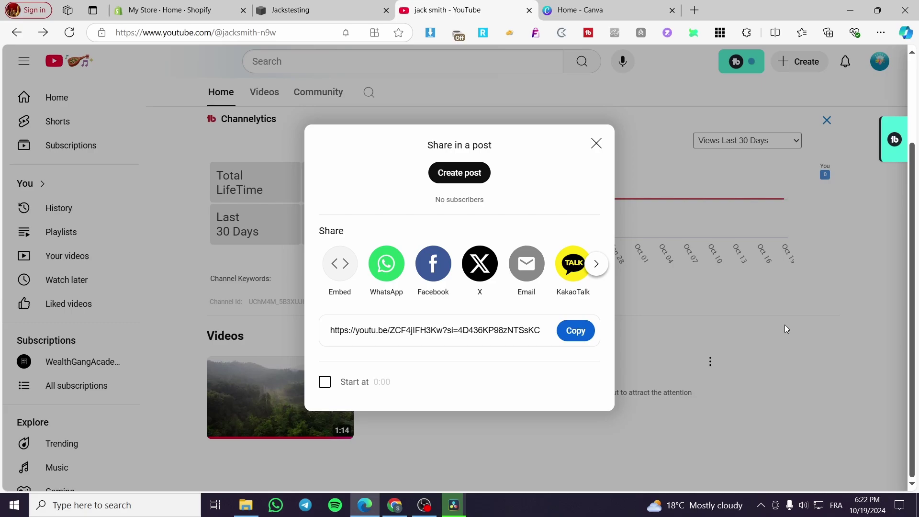
{"action": "left_click_drag", "start_coordinate": [332, 334], "coordinate": [650, 329]}
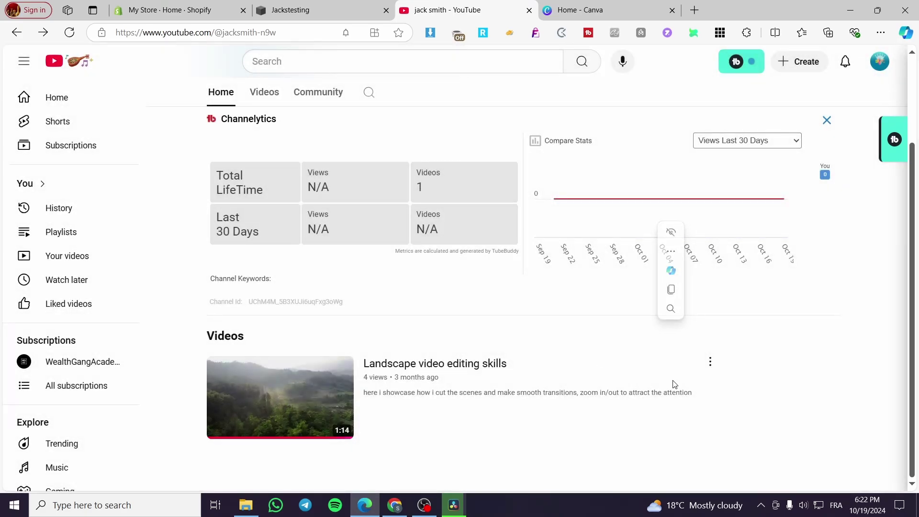
Step: Open the embed code of the "Landscape video editing skills" video through its sharing options
{"action": "left_click", "coordinate": [712, 364]}
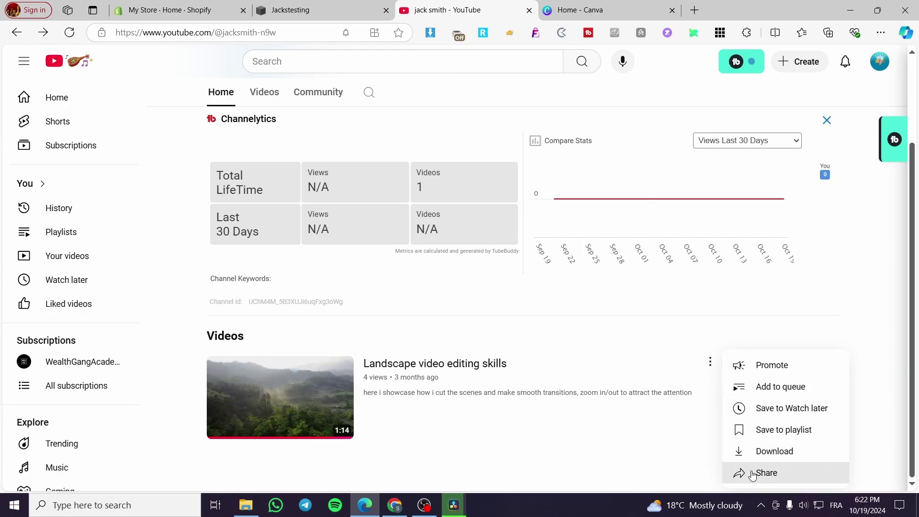
{"action": "left_click", "coordinate": [759, 472]}
{"action": "left_click", "coordinate": [339, 263]}
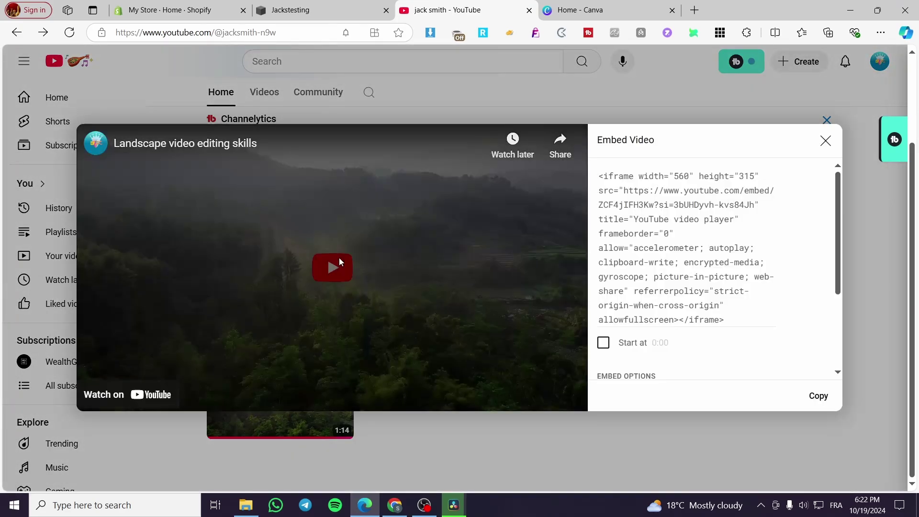
Step: Try enabling privacy-enhanced mode in the video's embed options
{"action": "scroll", "coordinate": [667, 298], "scroll_direction": "down", "scroll_amount": 3}
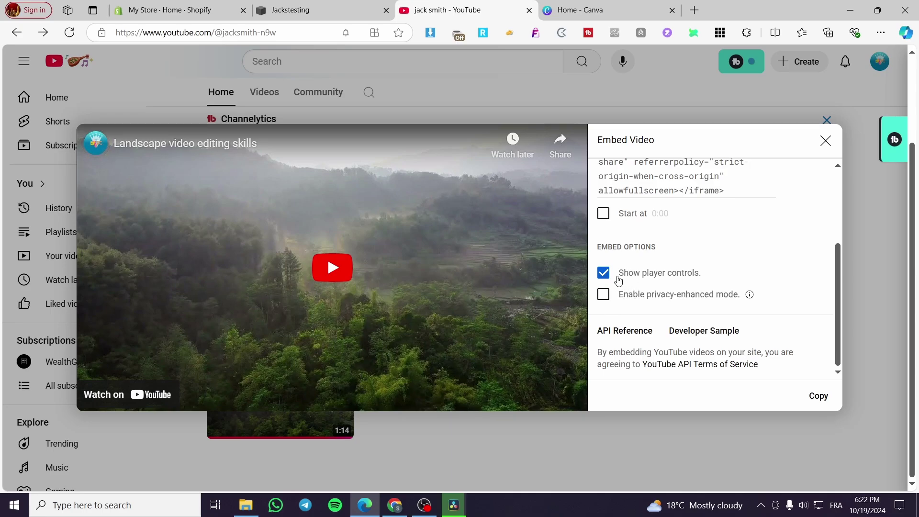
{"action": "left_click", "coordinate": [634, 297]}
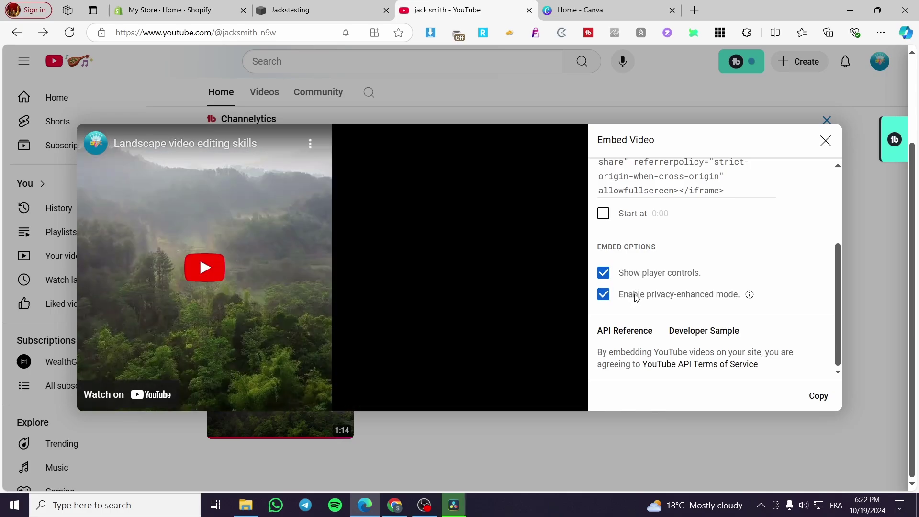
{"action": "left_click", "coordinate": [607, 297]}
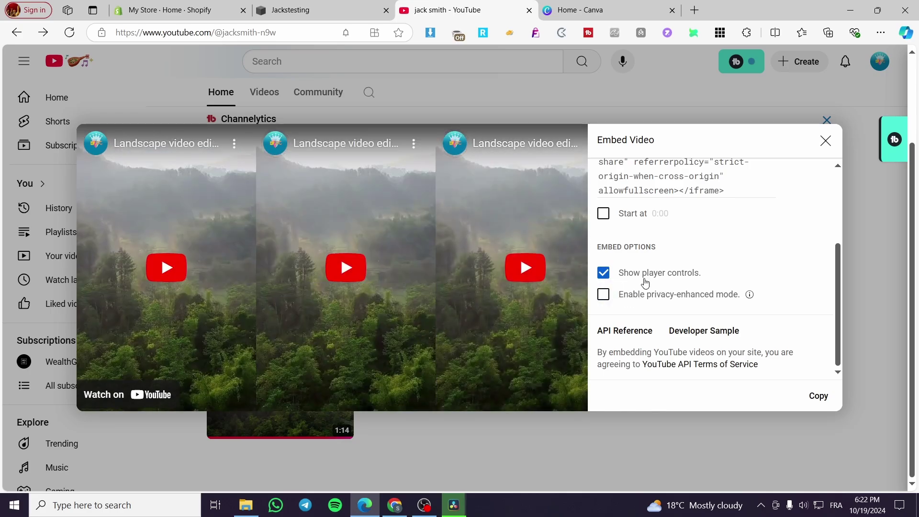
Step: Copy the video's full iframe embed code and close the embed dialog
{"action": "scroll", "coordinate": [645, 282], "scroll_direction": "up", "scroll_amount": 2}
{"action": "scroll", "coordinate": [431, 252], "scroll_direction": "up", "scroll_amount": 3}
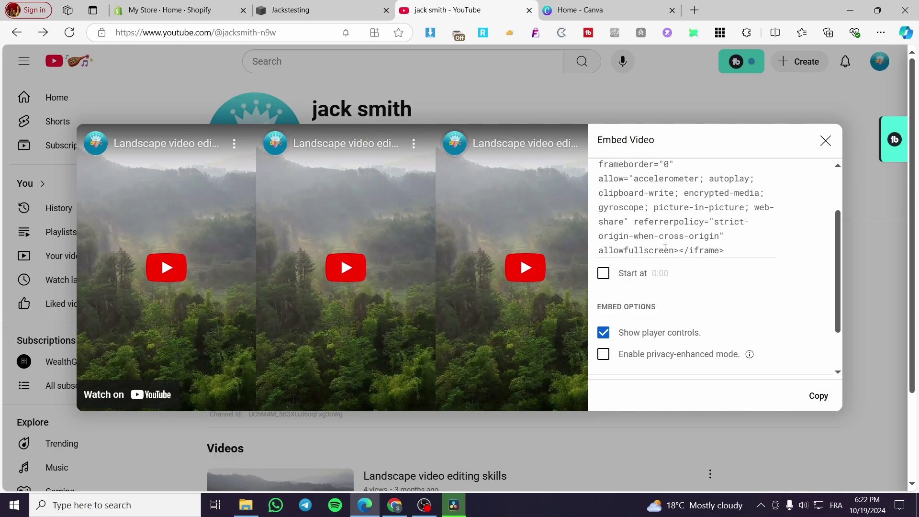
{"action": "left_click_drag", "start_coordinate": [730, 250], "coordinate": [592, 176]}
{"action": "right_click", "coordinate": [614, 188]}
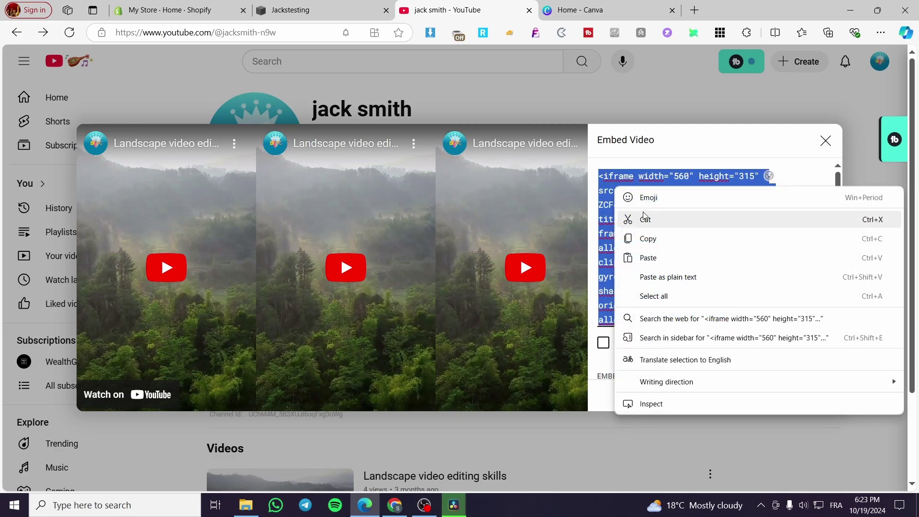
{"action": "left_click", "coordinate": [644, 238]}
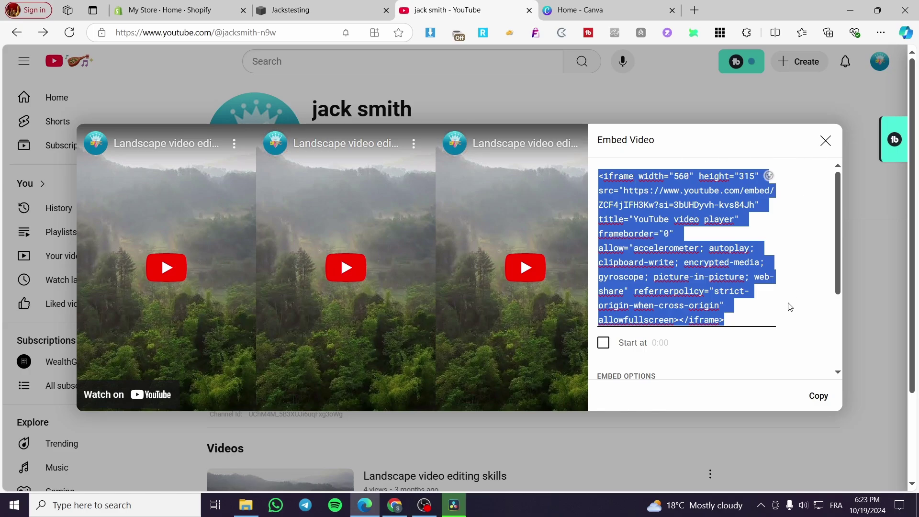
{"action": "right_click", "coordinate": [694, 236]}
{"action": "left_click", "coordinate": [701, 290]}
{"action": "left_click", "coordinate": [811, 398]}
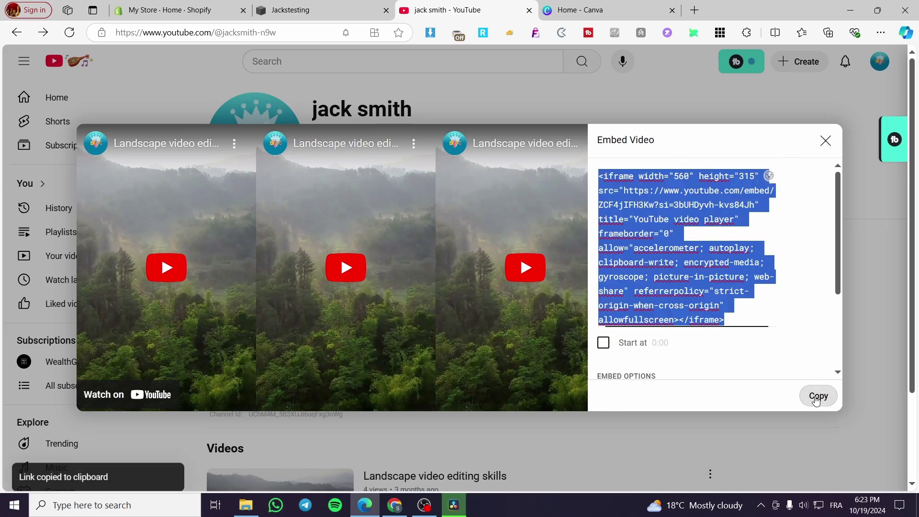
{"action": "left_click", "coordinate": [825, 140]}
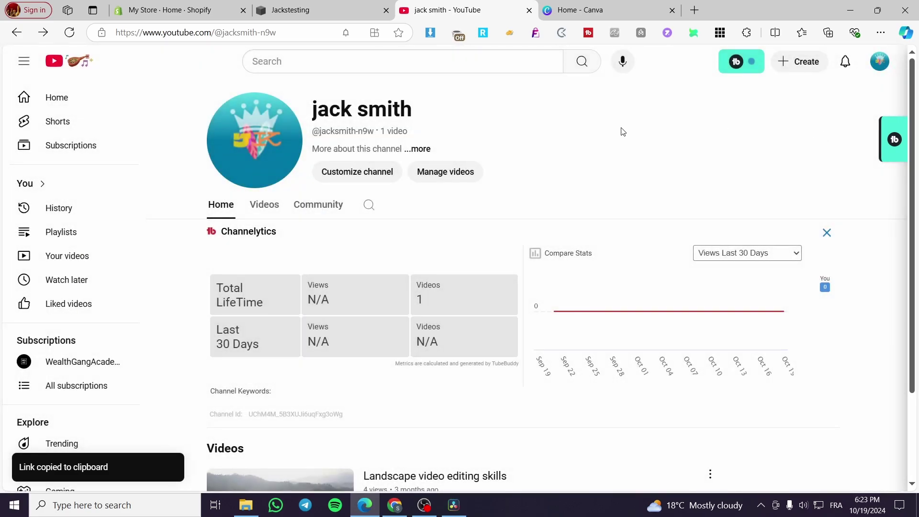
Step: Switch to the Squarespace home page editor and add an Embed block to the "What's Real Never Washes Away." section
{"action": "left_click", "coordinate": [304, 9]}
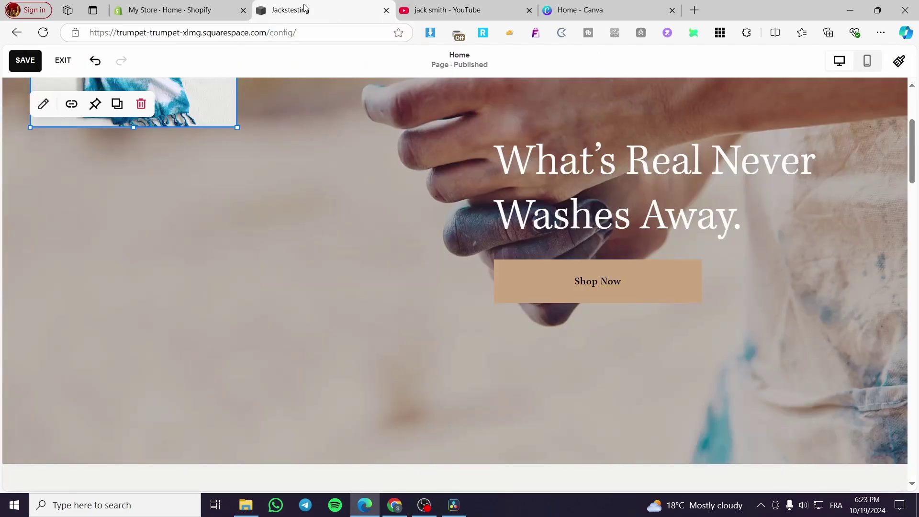
{"action": "scroll", "coordinate": [457, 362], "scroll_direction": "up", "scroll_amount": 3}
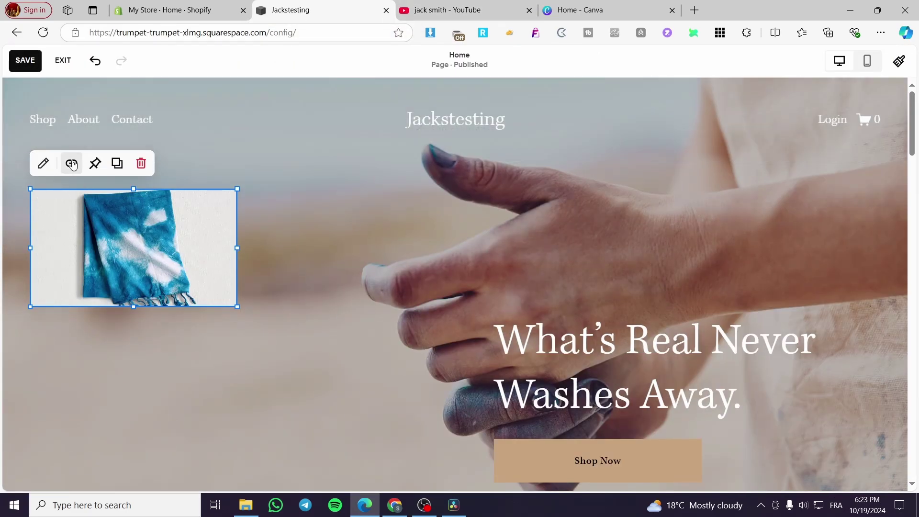
{"action": "left_click", "coordinate": [106, 357]}
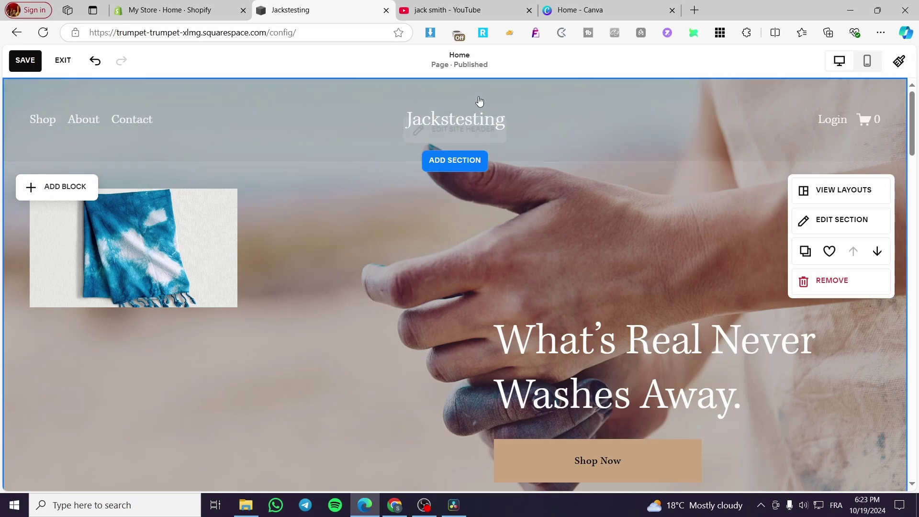
{"action": "scroll", "coordinate": [559, 311], "scroll_direction": "down", "scroll_amount": 5}
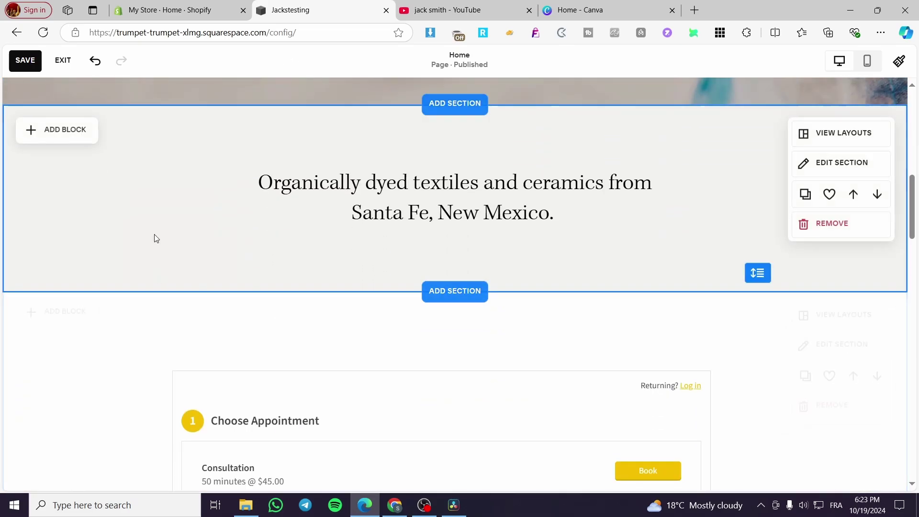
{"action": "scroll", "coordinate": [241, 385], "scroll_direction": "up", "scroll_amount": 10}
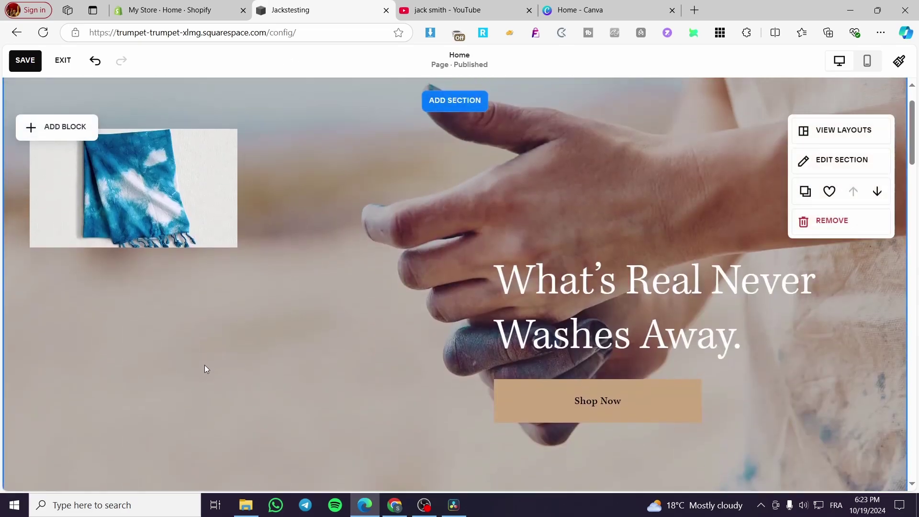
{"action": "left_click", "coordinate": [57, 133]}
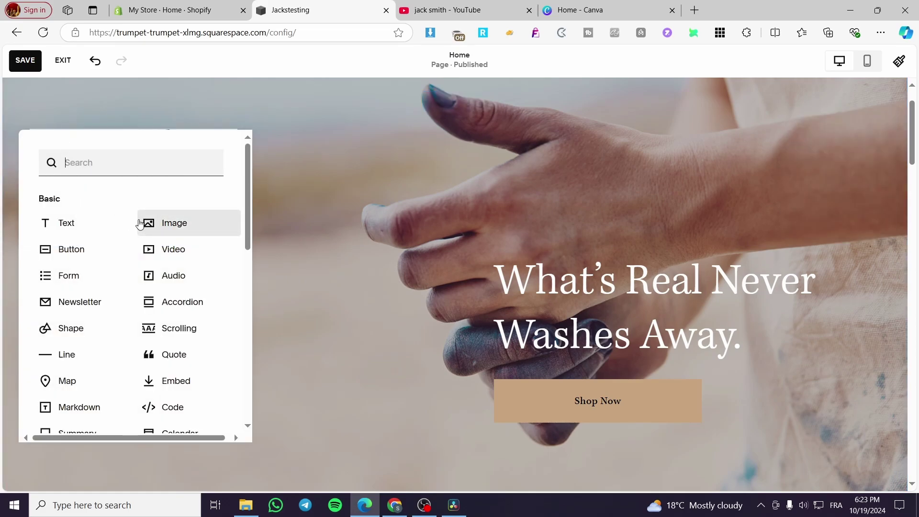
{"action": "scroll", "coordinate": [139, 224], "scroll_direction": "down", "scroll_amount": 1}
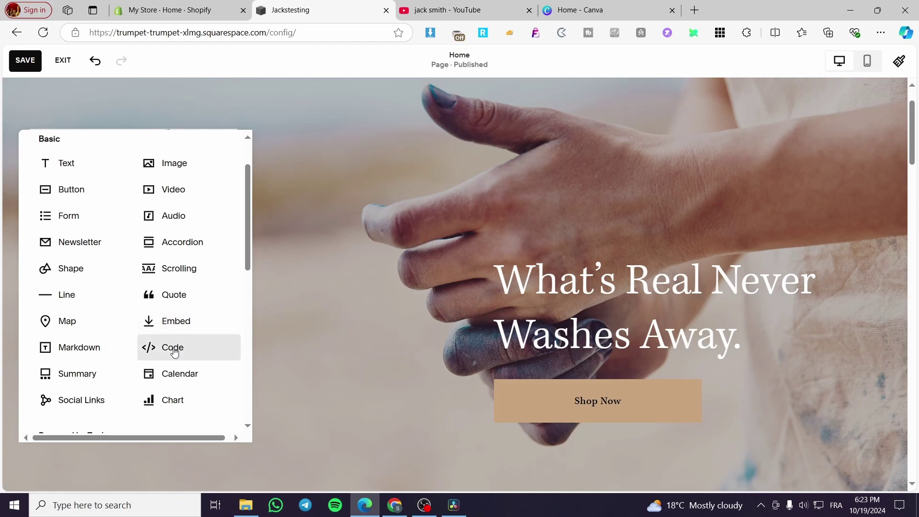
{"action": "left_click", "coordinate": [178, 324]}
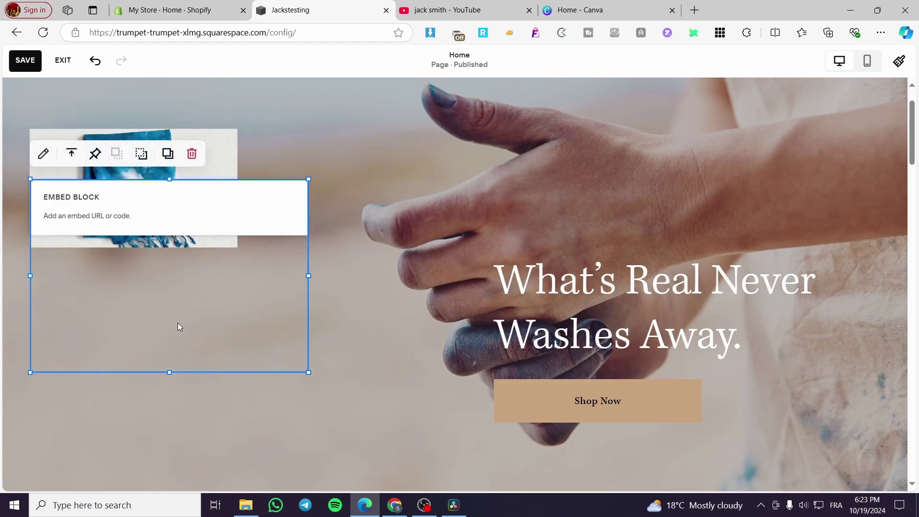
Step: Move the embed block below the blue textile image, make it wider and taller, and open its content settings
{"action": "left_click_drag", "start_coordinate": [159, 281], "coordinate": [168, 371]}
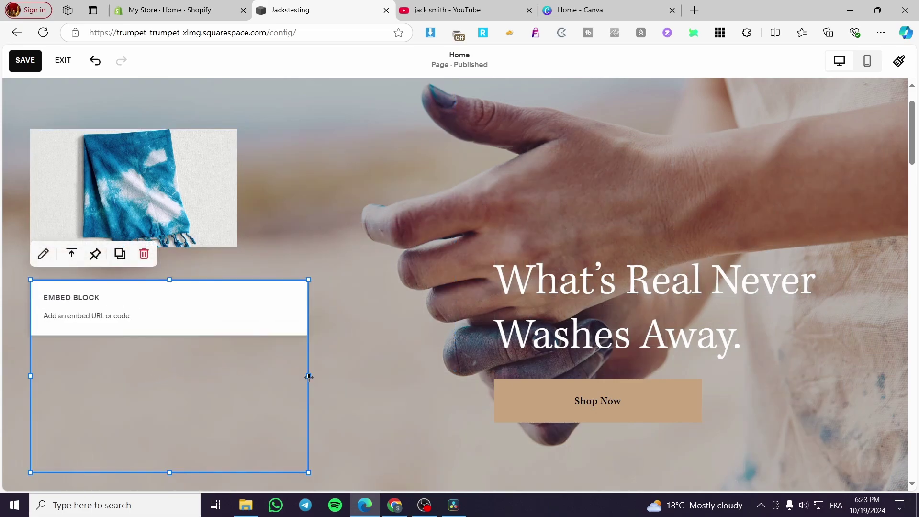
{"action": "left_click_drag", "start_coordinate": [308, 376], "coordinate": [452, 390]}
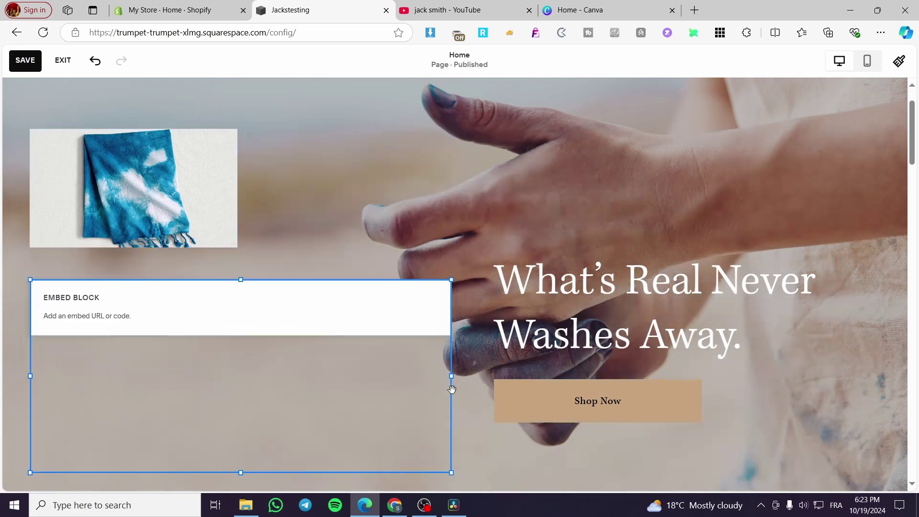
{"action": "scroll", "coordinate": [249, 338], "scroll_direction": "down", "scroll_amount": 3}
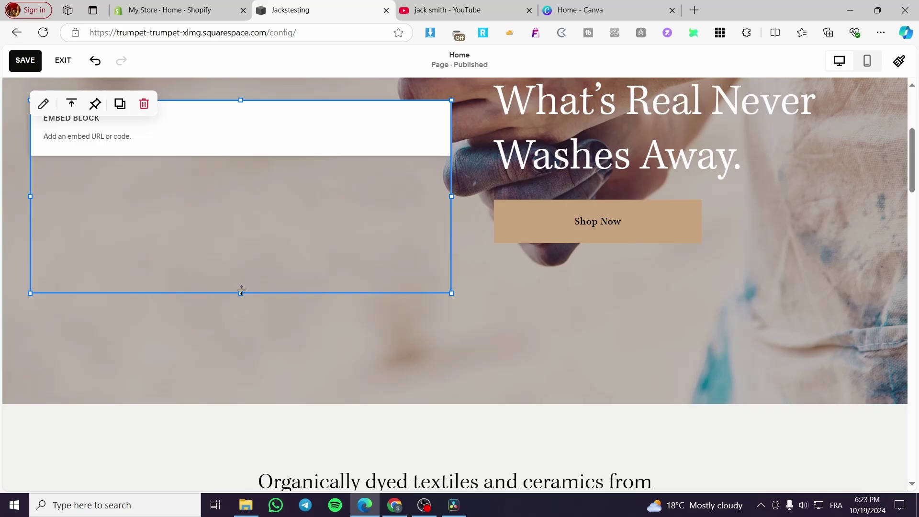
{"action": "left_click_drag", "start_coordinate": [241, 291], "coordinate": [243, 343]}
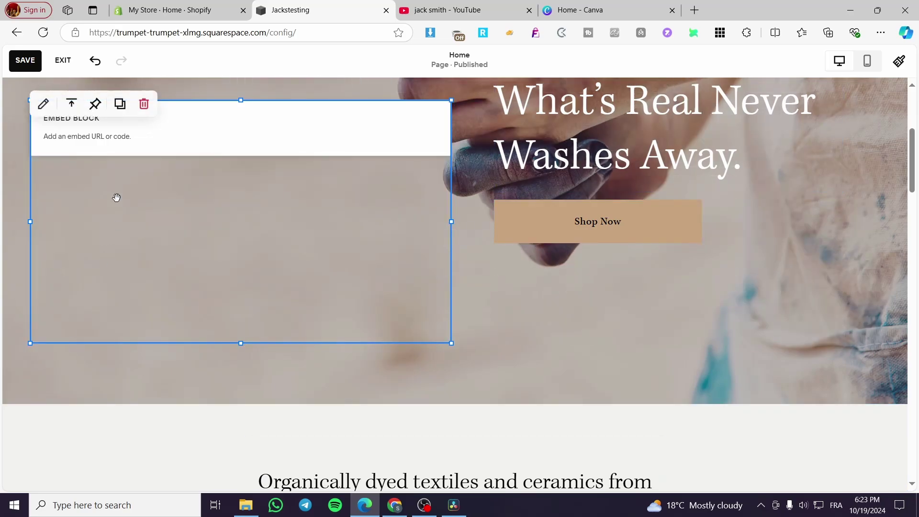
{"action": "left_click", "coordinate": [101, 144]}
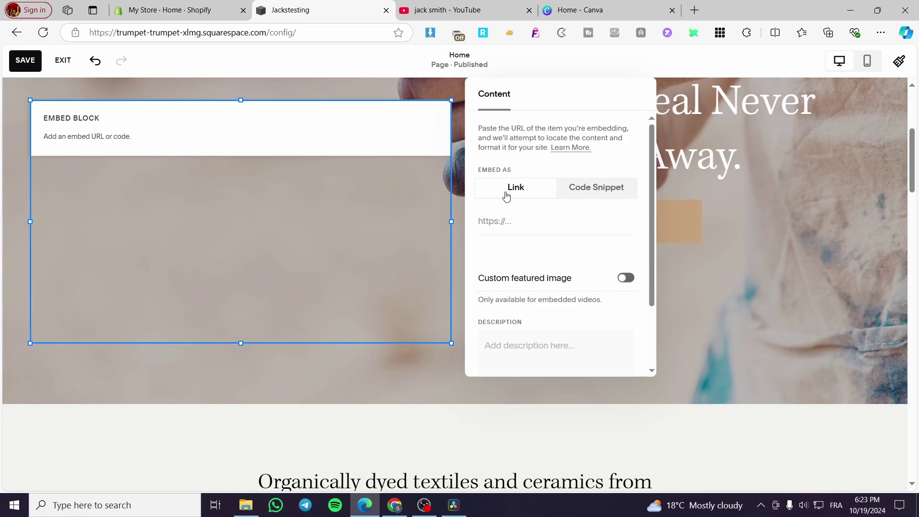
Step: Switch to YouTube and view the share link of the "Landscape video editing skills" video, closing the share dialog without copying
{"action": "left_click", "coordinate": [458, 11]}
{"action": "scroll", "coordinate": [718, 406], "scroll_direction": "down", "scroll_amount": 3}
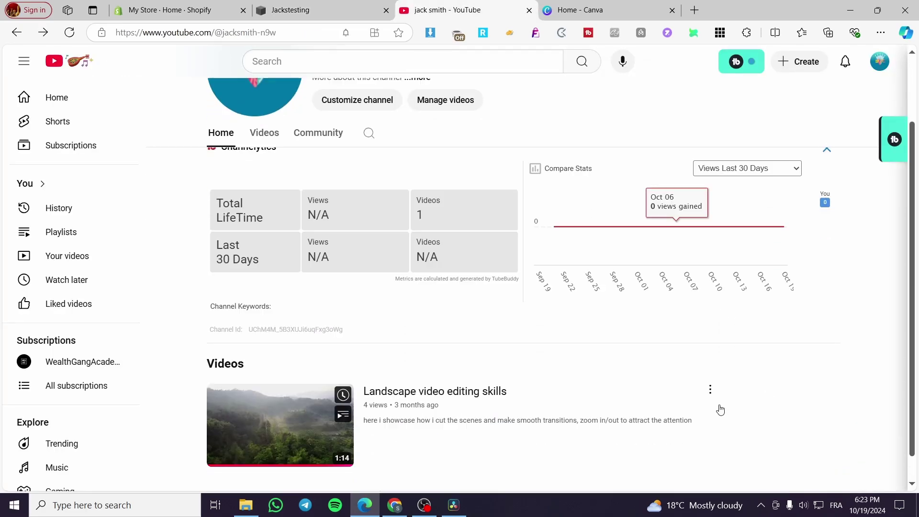
{"action": "left_click", "coordinate": [710, 362]}
{"action": "left_click", "coordinate": [743, 473]}
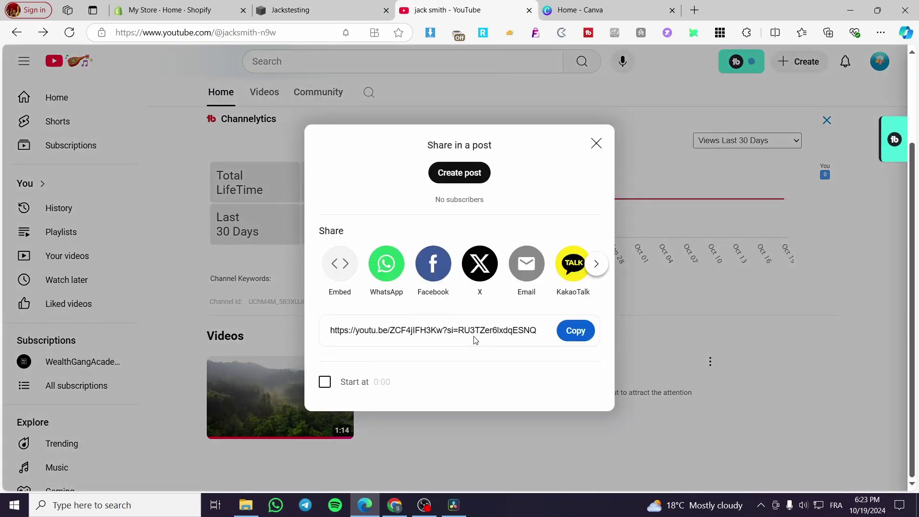
{"action": "left_click", "coordinate": [596, 143]}
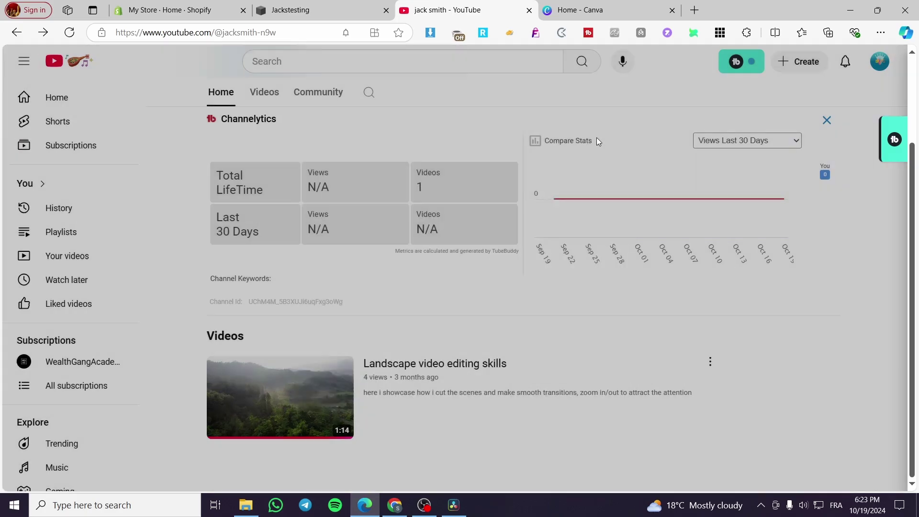
Step: Return to Squarespace, set the block to embed as a code snippet, and paste the copied YouTube iframe code as its embed data
{"action": "left_click", "coordinate": [344, 10]}
{"action": "left_click", "coordinate": [593, 189]}
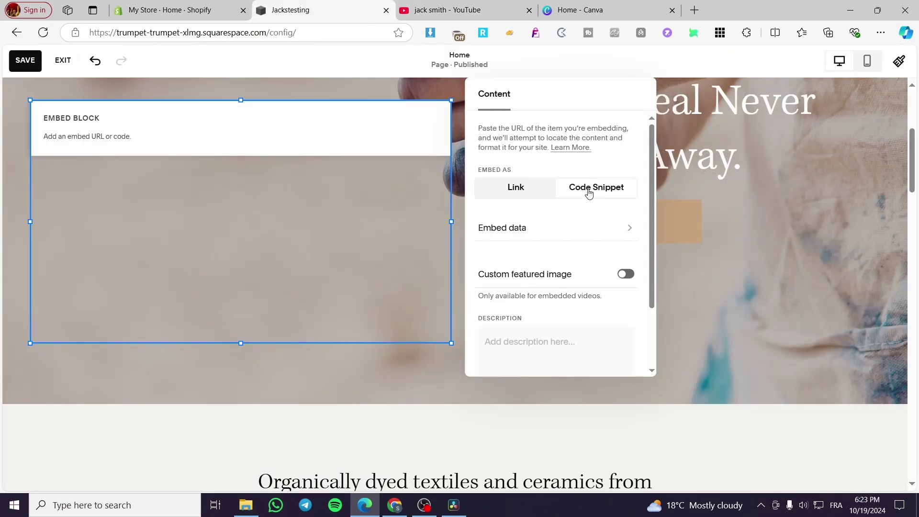
{"action": "left_click", "coordinate": [563, 228]}
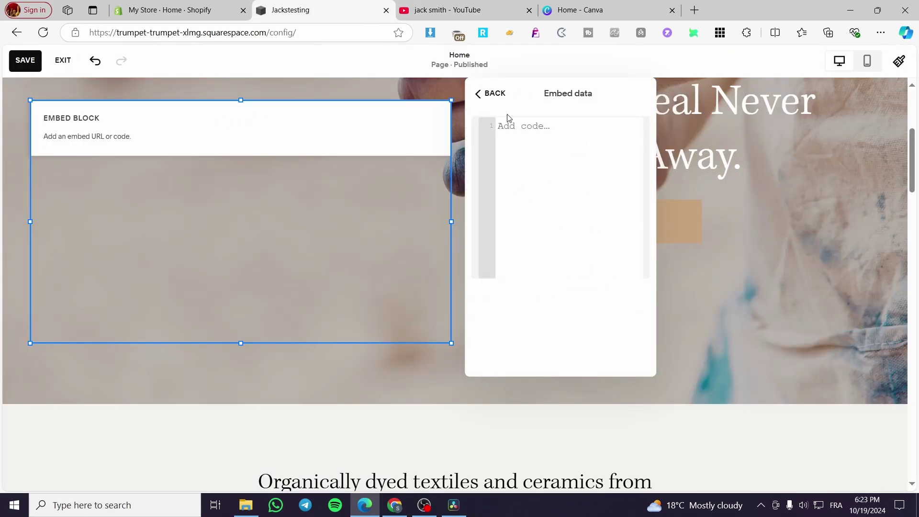
{"action": "left_click", "coordinate": [491, 95]}
{"action": "scroll", "coordinate": [570, 321], "scroll_direction": "down", "scroll_amount": 2}
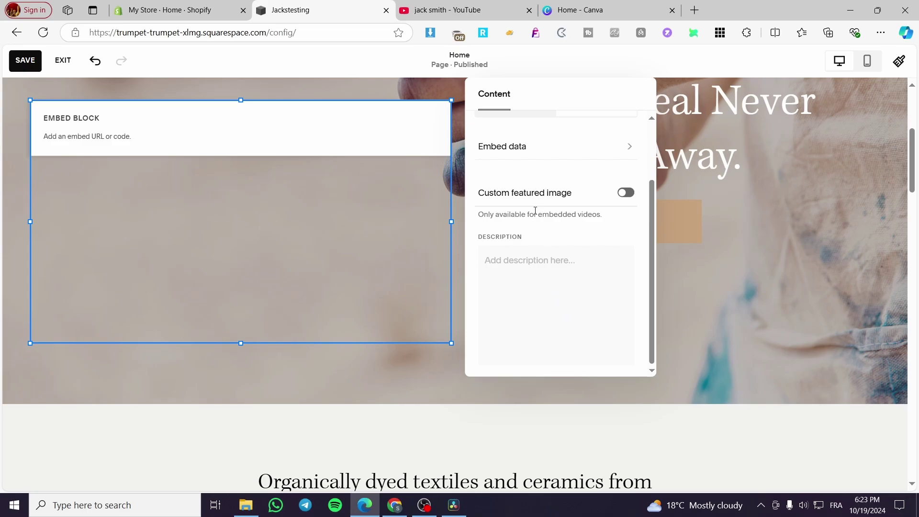
{"action": "scroll", "coordinate": [519, 182], "scroll_direction": "up", "scroll_amount": 2}
{"action": "left_click", "coordinate": [501, 208]}
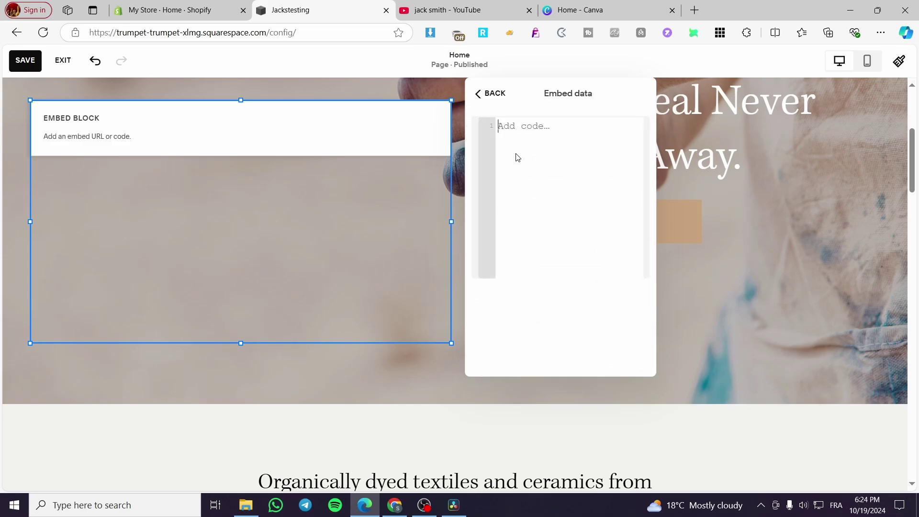
{"action": "key", "text": "ctrl+v"}
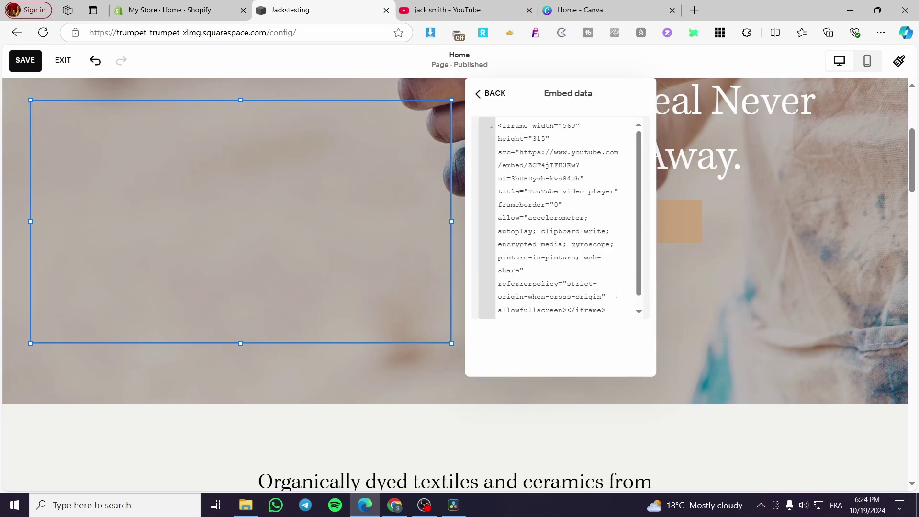
{"action": "scroll", "coordinate": [617, 316], "scroll_direction": "down", "scroll_amount": 1}
{"action": "scroll", "coordinate": [579, 333], "scroll_direction": "up", "scroll_amount": 1}
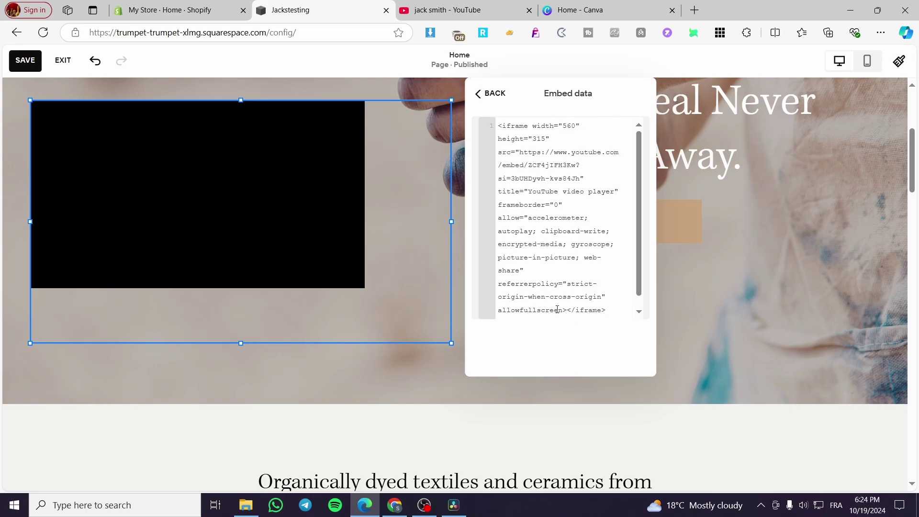
{"action": "left_click", "coordinate": [492, 91]}
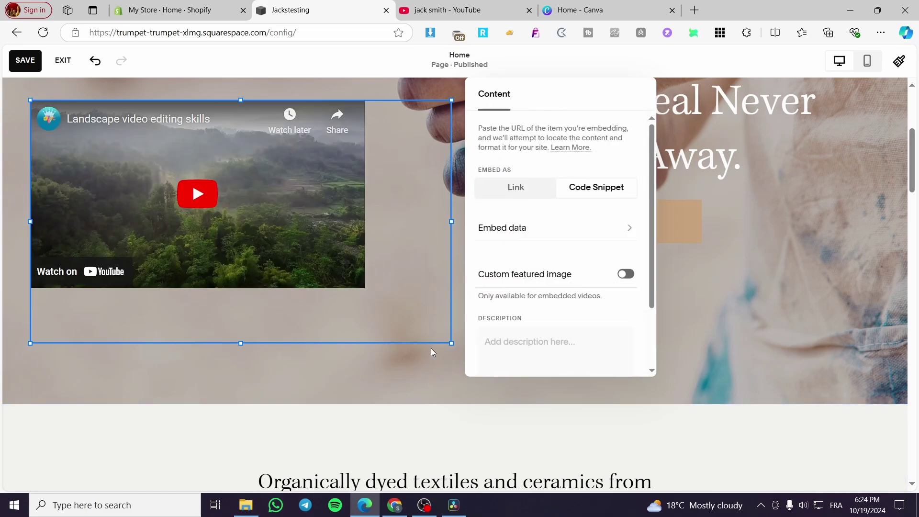
Step: Reduce the embed block's width and height to fit closely around the video
{"action": "left_click_drag", "start_coordinate": [452, 221], "coordinate": [366, 223]}
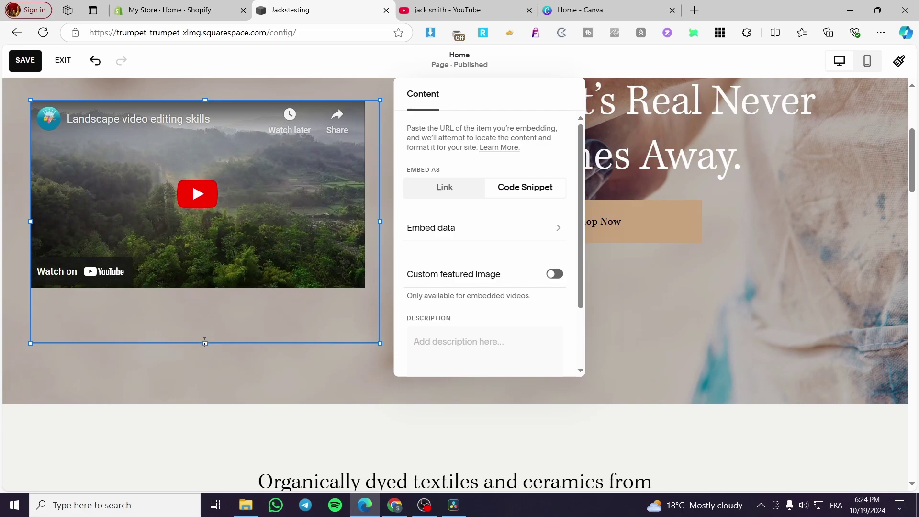
{"action": "left_click_drag", "start_coordinate": [205, 343], "coordinate": [209, 280]}
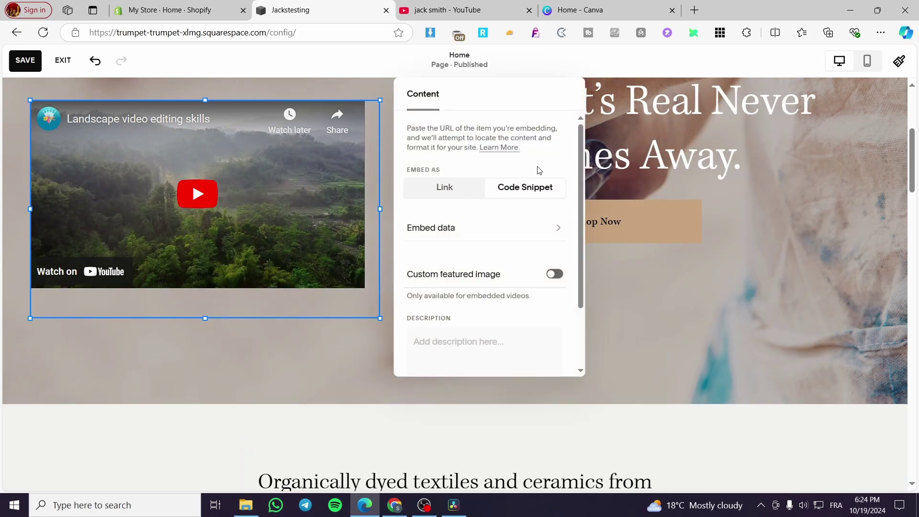
Step: Delete all the iframe code from the block's embed data and set the block to embed as a link
{"action": "left_click", "coordinate": [500, 234]}
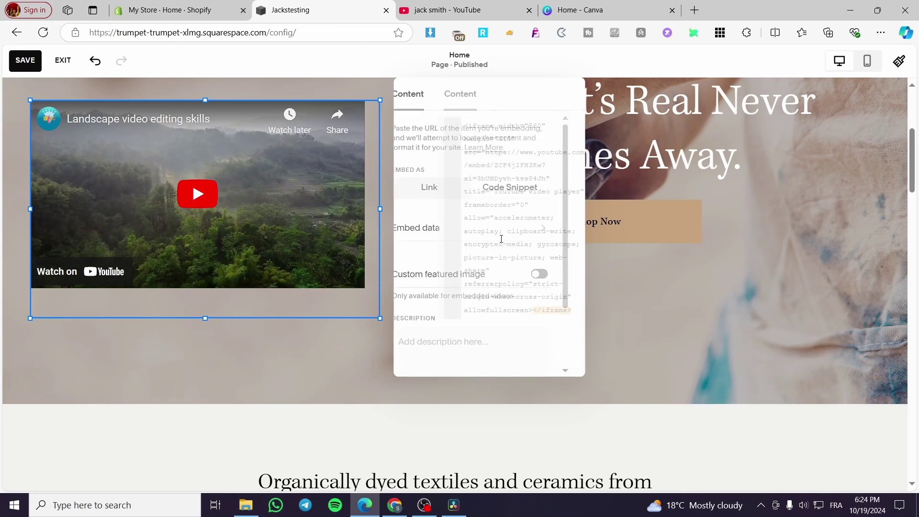
{"action": "left_click", "coordinate": [519, 298]}
{"action": "key", "text": "ctrl+a"}
{"action": "key", "text": "BackSpace"}
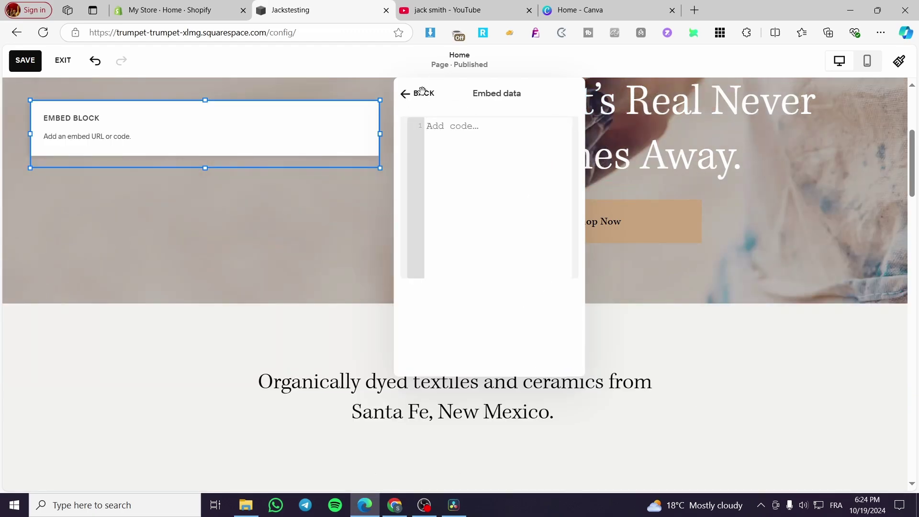
{"action": "left_click", "coordinate": [422, 92]}
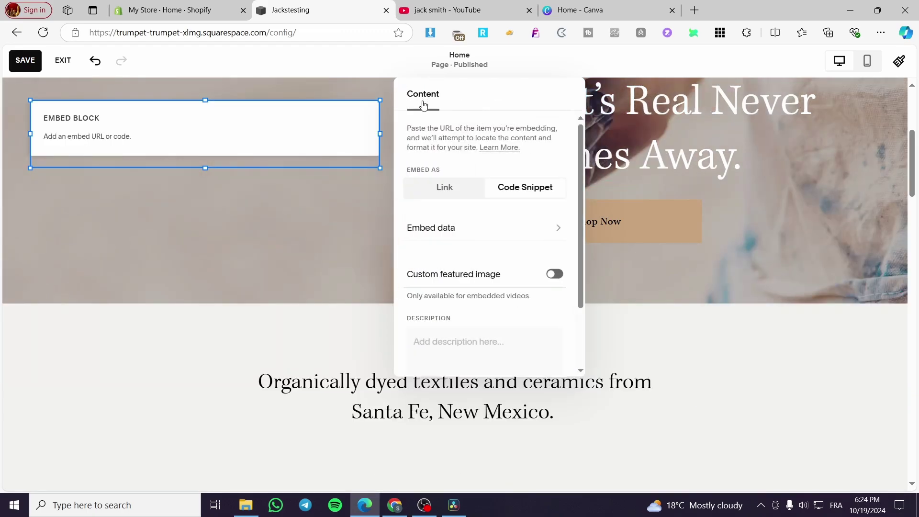
{"action": "left_click", "coordinate": [448, 198]}
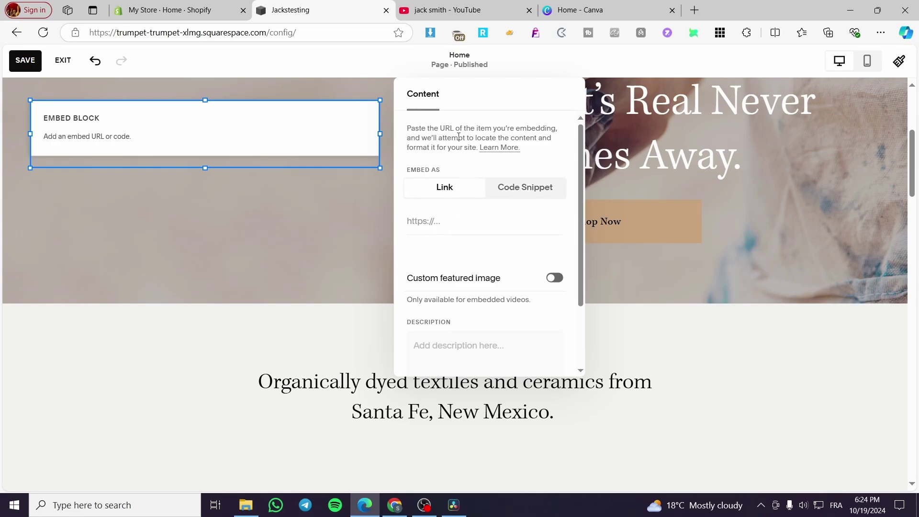
Step: Switch to YouTube and copy the share link of the "Landscape video editing skills" video
{"action": "left_click", "coordinate": [446, 10]}
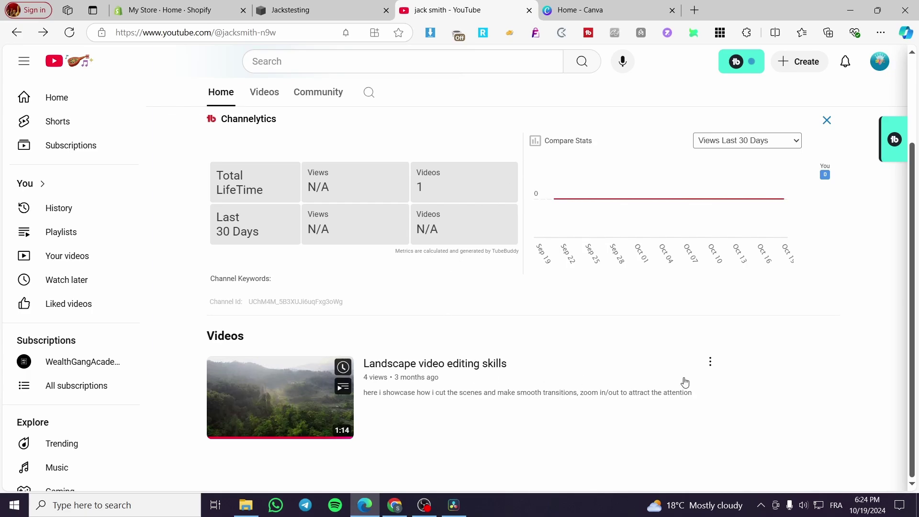
{"action": "left_click", "coordinate": [711, 362]}
{"action": "left_click", "coordinate": [759, 473]}
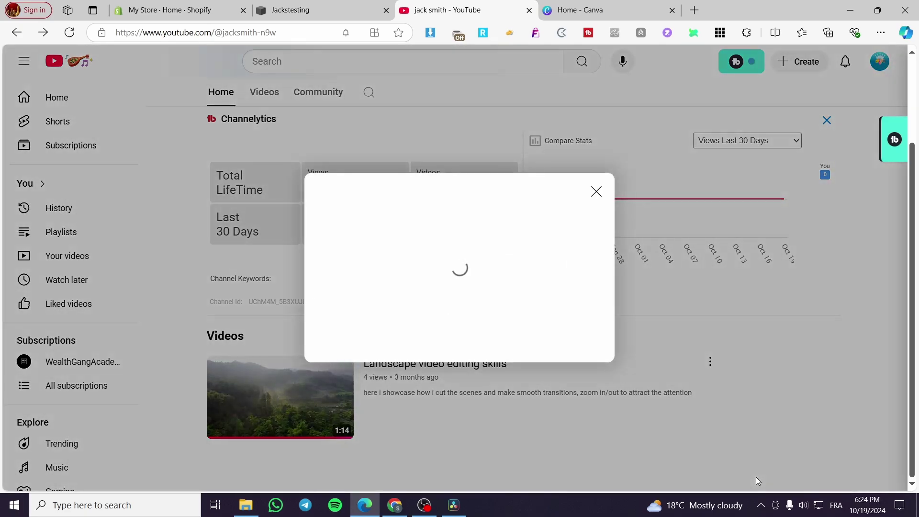
{"action": "left_click", "coordinate": [576, 332]}
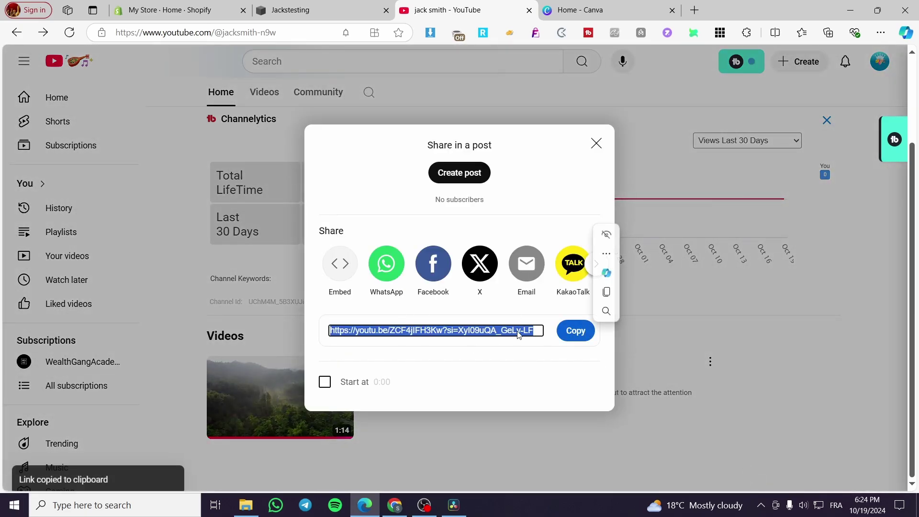
Step: Paste the copied video link into the Squarespace embed block's link field and close the block settings
{"action": "left_click", "coordinate": [285, 4]}
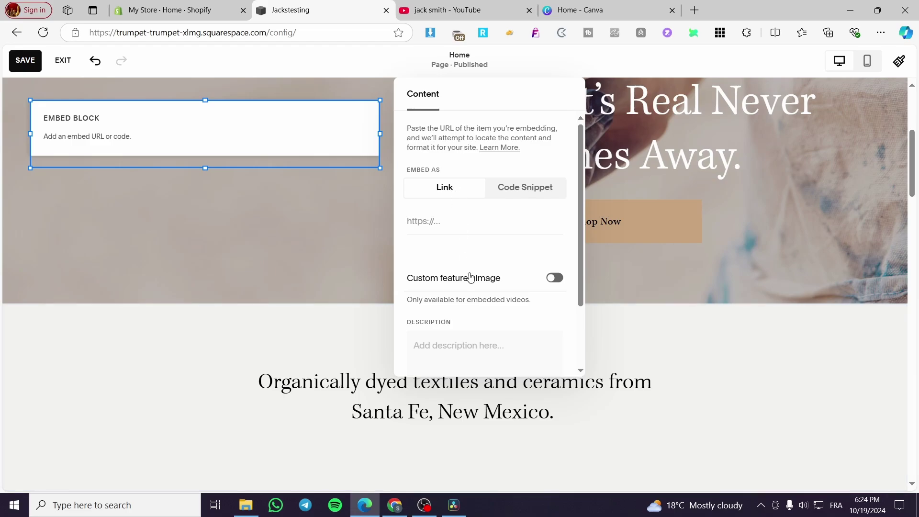
{"action": "key", "text": "ctrl+v"}
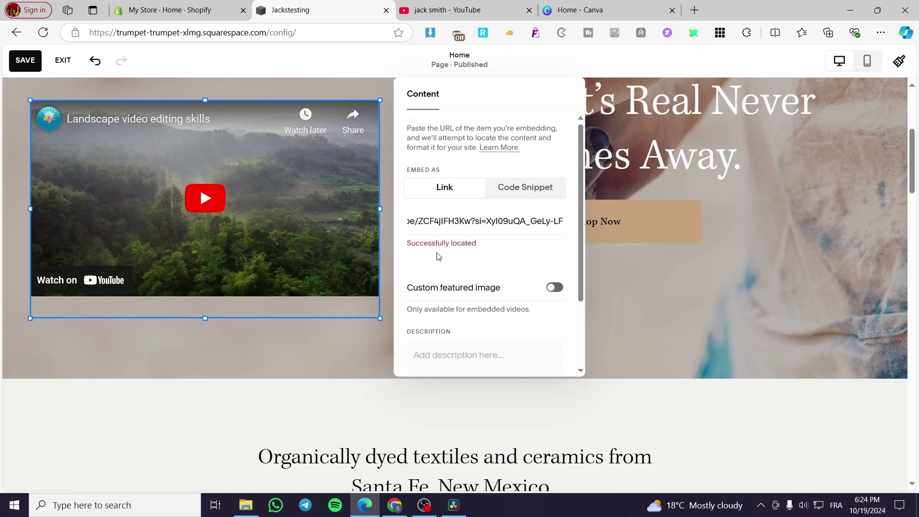
{"action": "left_click", "coordinate": [234, 343]}
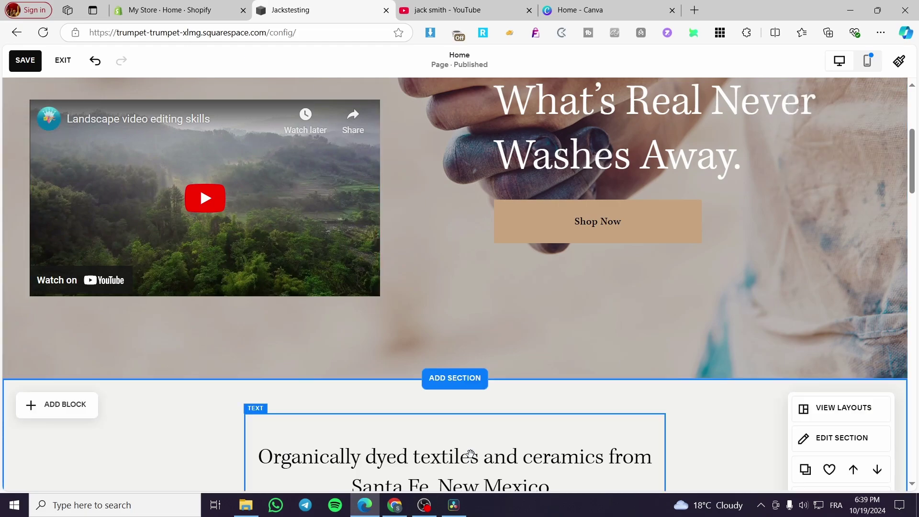
Step: Move the embedded video up to the start of the hero section and place the blue towel image directly beneath it
{"action": "left_click", "coordinate": [323, 212]}
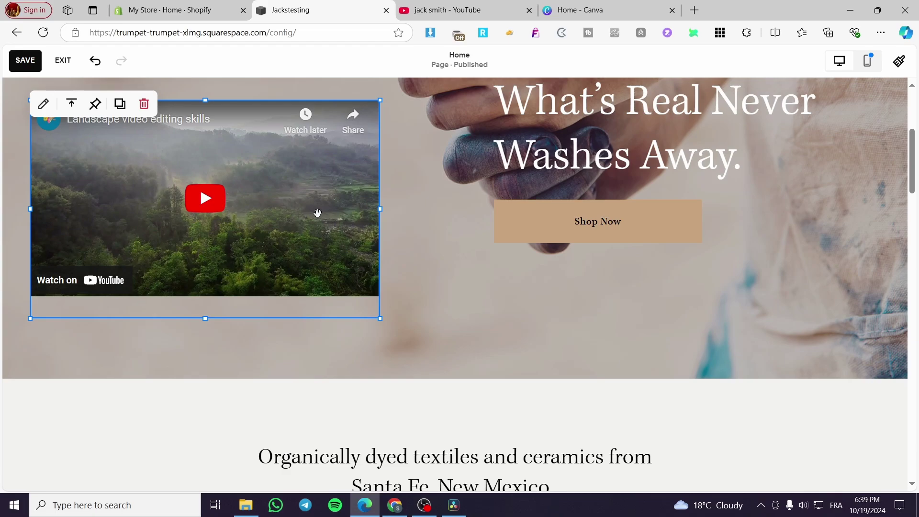
{"action": "scroll", "coordinate": [318, 213], "scroll_direction": "down", "scroll_amount": 8}
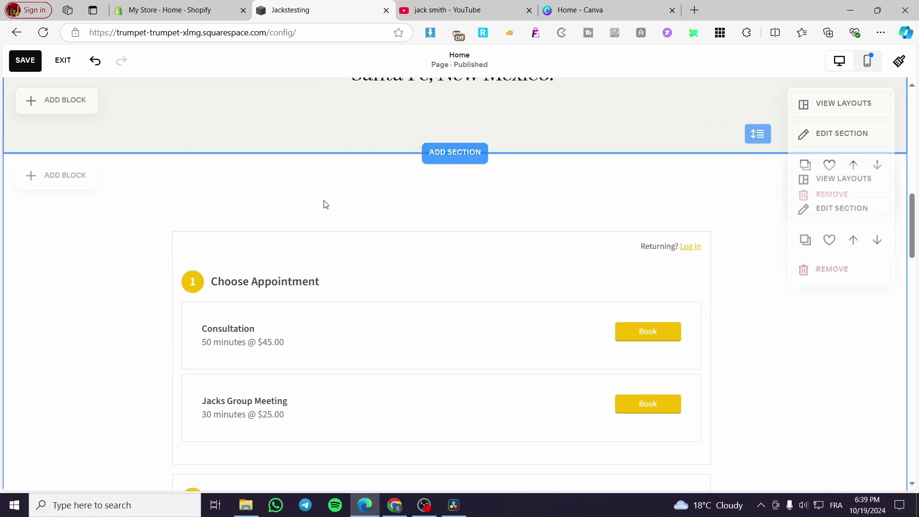
{"action": "scroll", "coordinate": [369, 233], "scroll_direction": "up", "scroll_amount": 7}
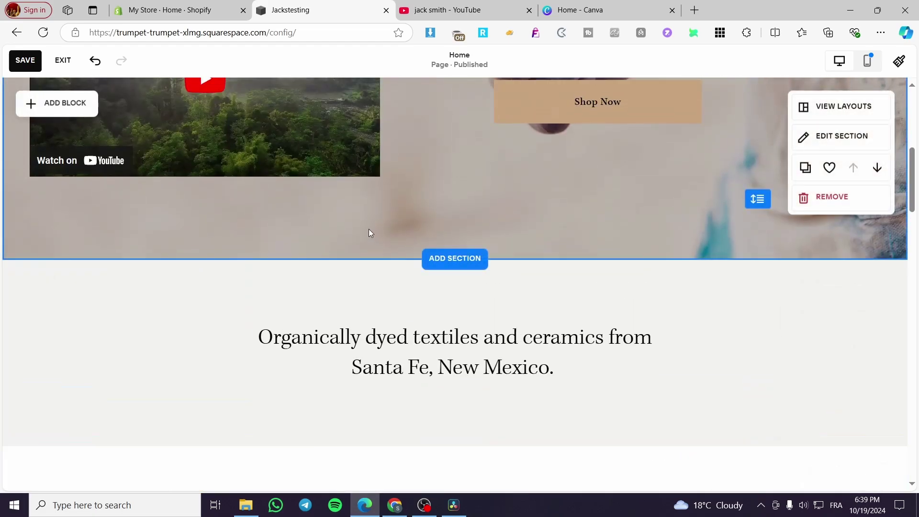
{"action": "scroll", "coordinate": [355, 243], "scroll_direction": "up", "scroll_amount": 3}
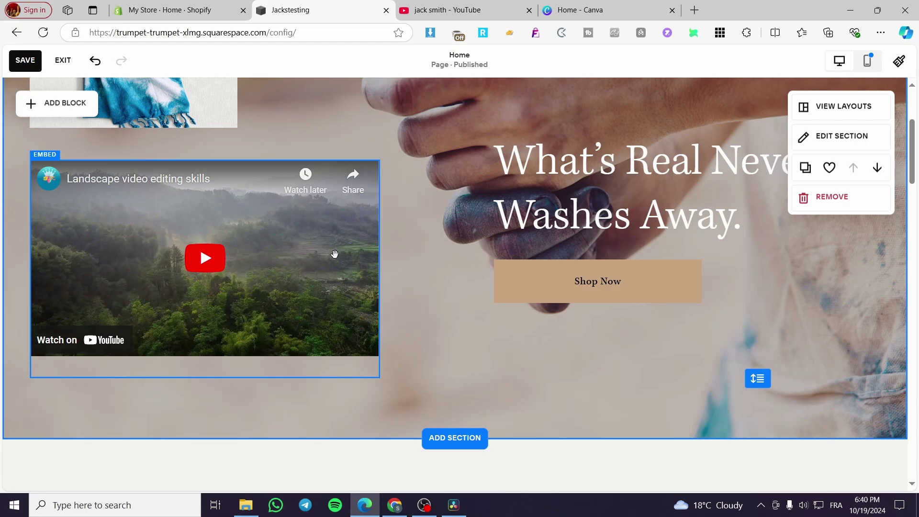
{"action": "scroll", "coordinate": [312, 292], "scroll_direction": "up", "scroll_amount": 4}
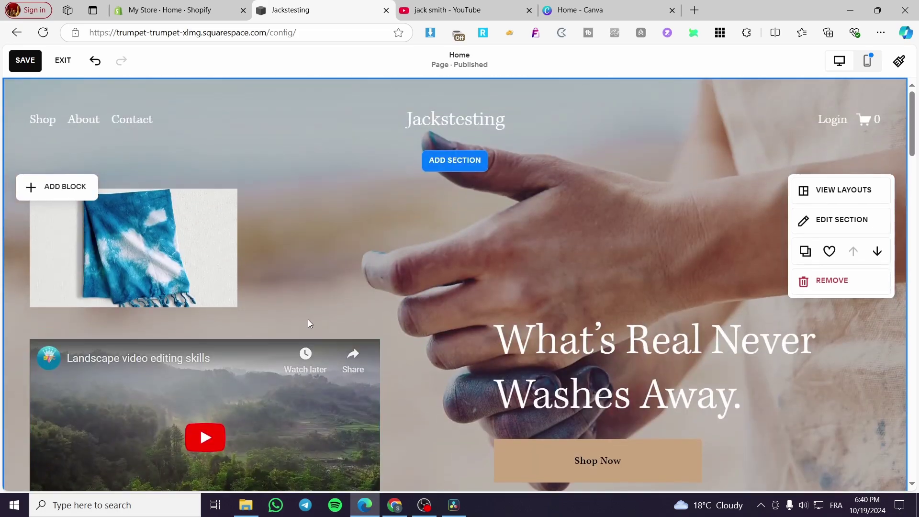
{"action": "left_click_drag", "start_coordinate": [196, 244], "coordinate": [550, 443]}
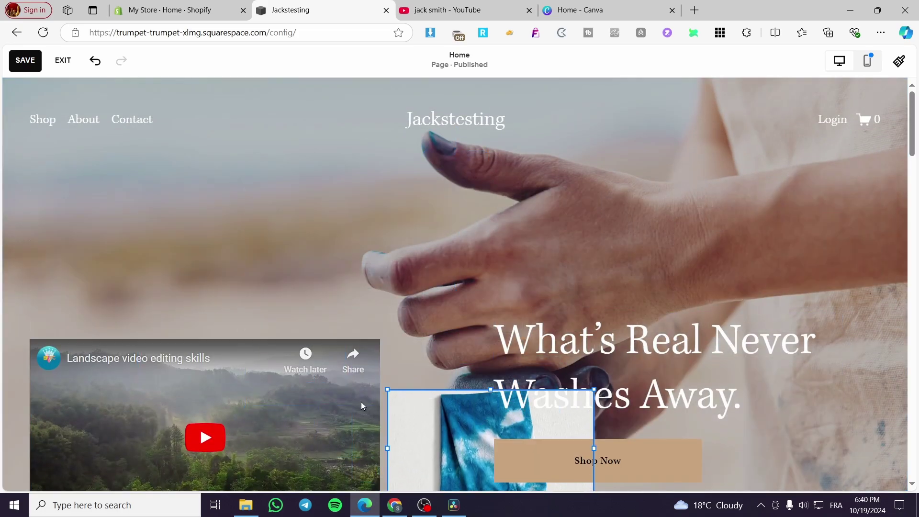
{"action": "left_click_drag", "start_coordinate": [223, 407], "coordinate": [226, 260]}
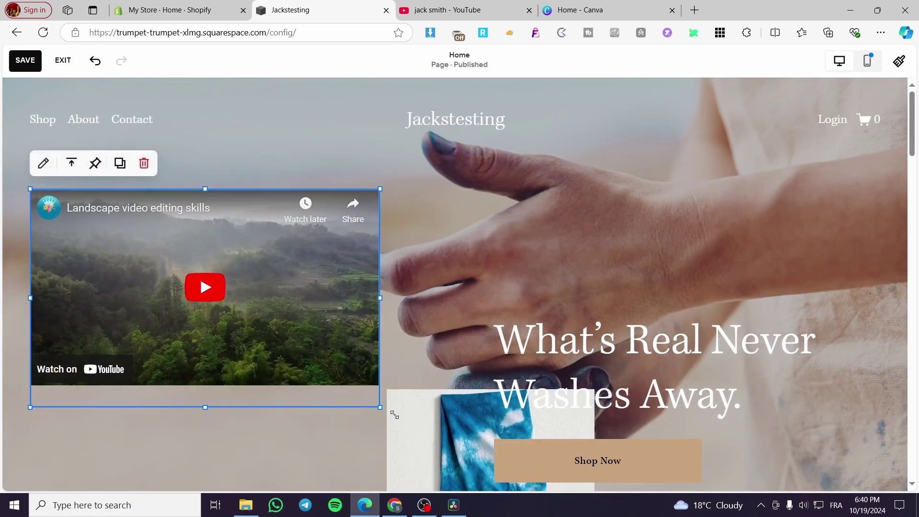
{"action": "left_click", "coordinate": [498, 411]}
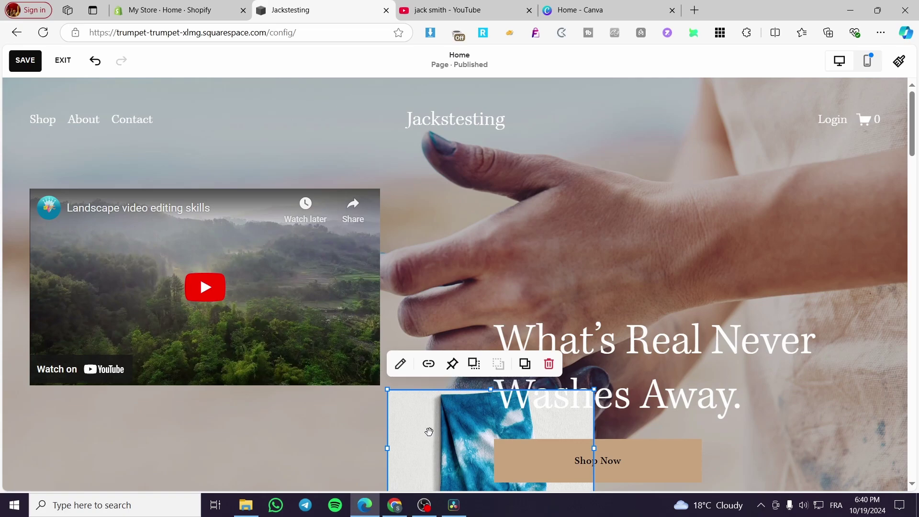
{"action": "left_click_drag", "start_coordinate": [429, 431], "coordinate": [102, 446]}
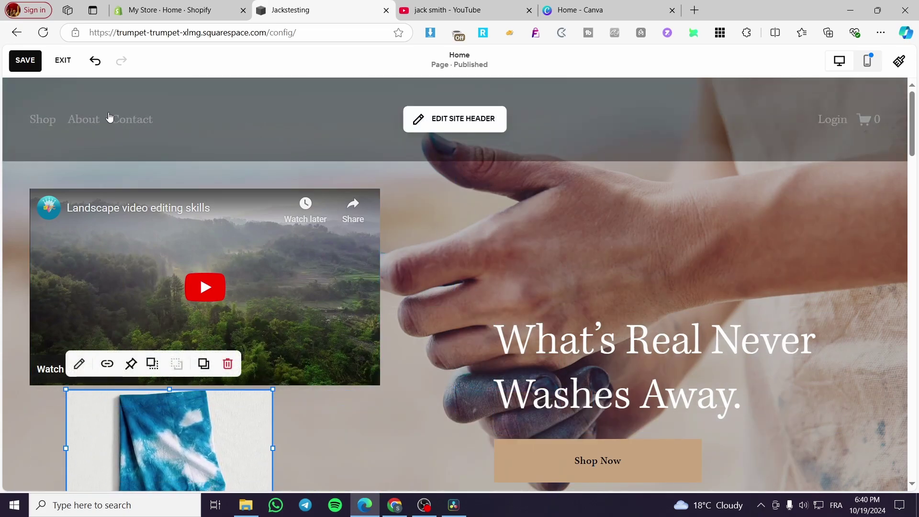
Step: Save the home page layout changes and exit the page editor
{"action": "left_click", "coordinate": [34, 65]}
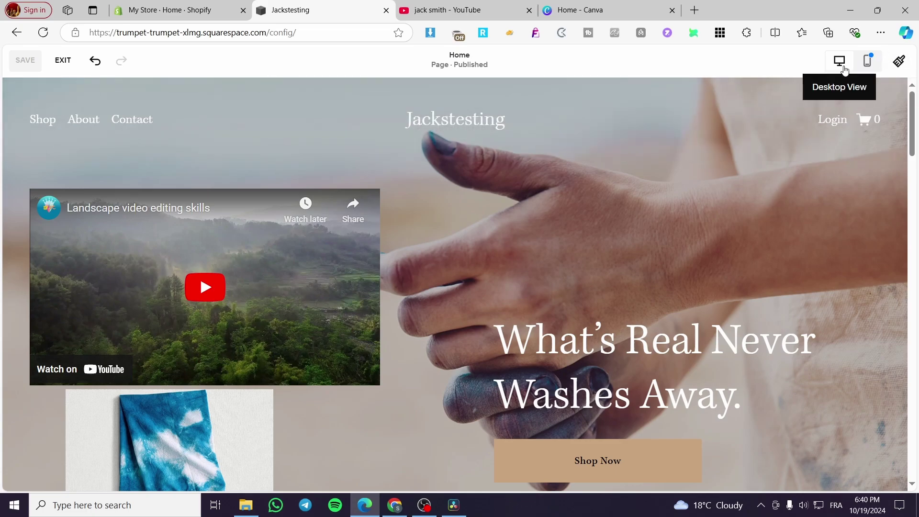
{"action": "left_click", "coordinate": [61, 64]}
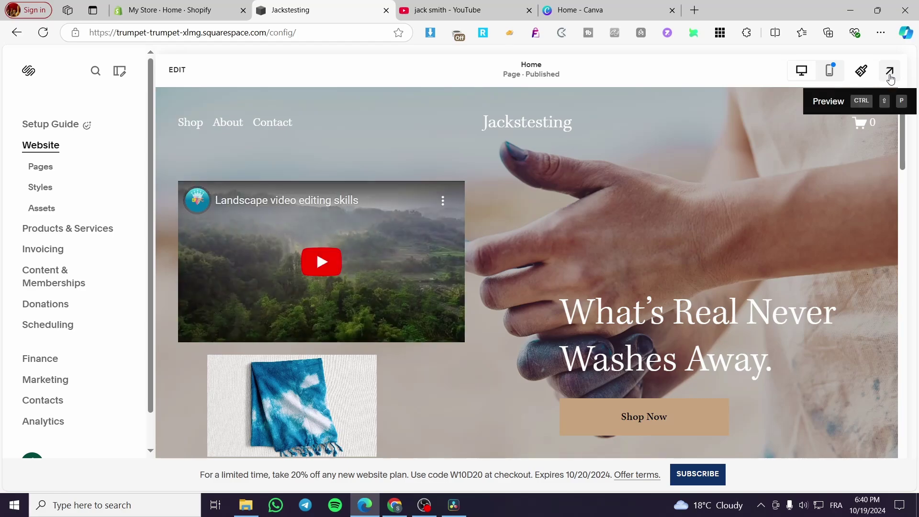
Step: Open the full preview of the site, play the embedded video for a few seconds and pause it
{"action": "left_click", "coordinate": [890, 72]}
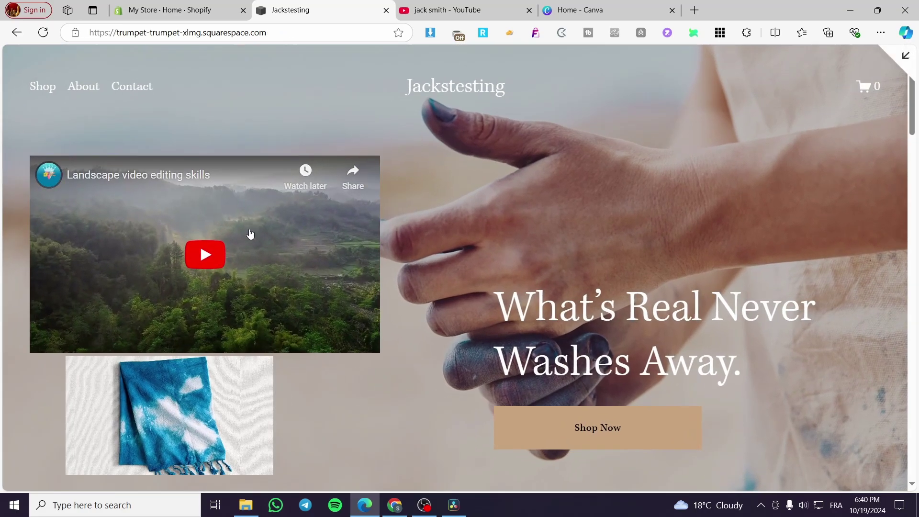
{"action": "left_click", "coordinate": [205, 255]}
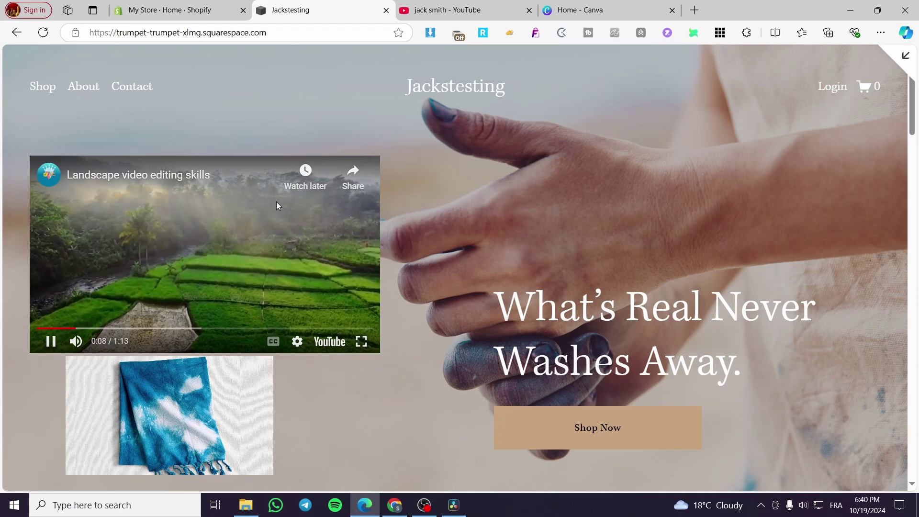
{"action": "left_click", "coordinate": [51, 341]}
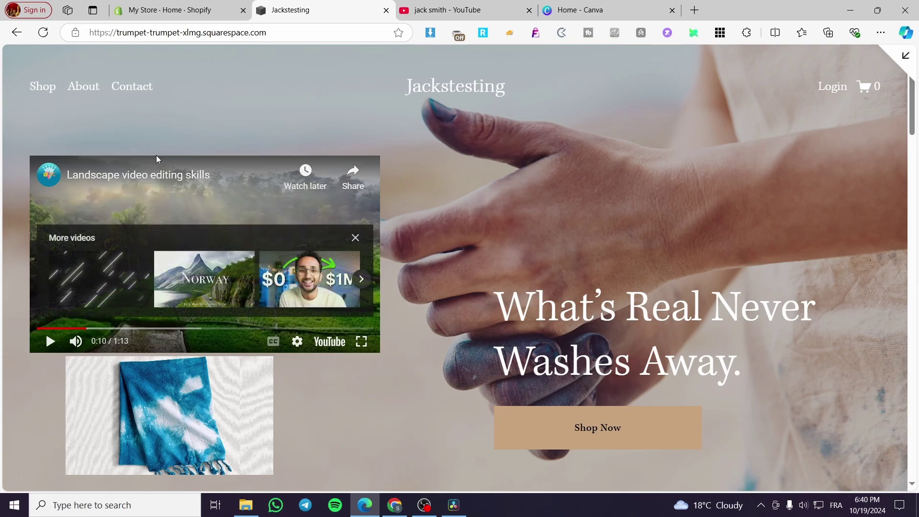
Step: Switch to YouTube, turn off "Show player controls" in the video's embed options and copy the updated iframe code
{"action": "left_click", "coordinate": [447, 9]}
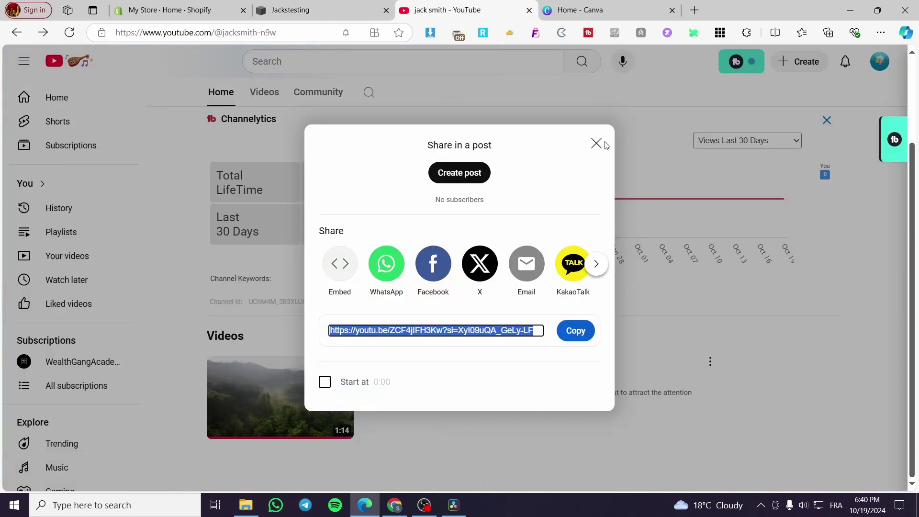
{"action": "left_click", "coordinate": [346, 267]}
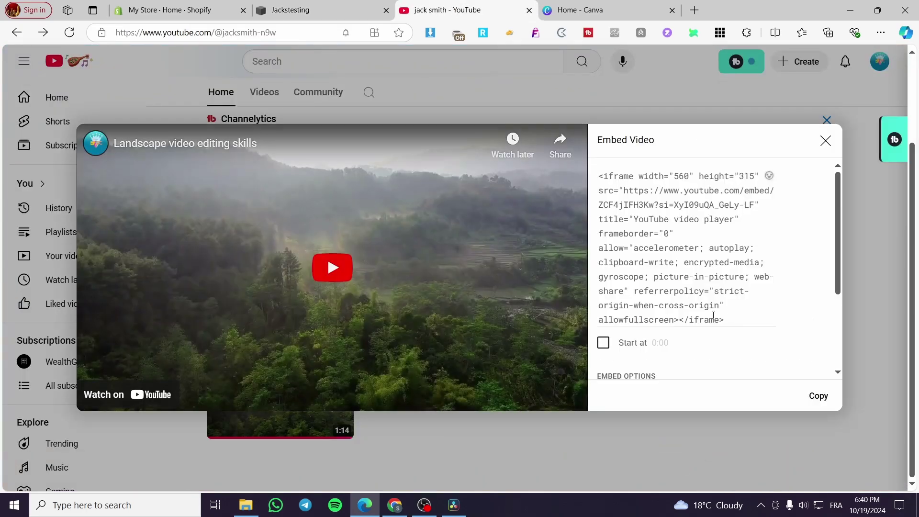
{"action": "scroll", "coordinate": [718, 311], "scroll_direction": "down", "scroll_amount": 3}
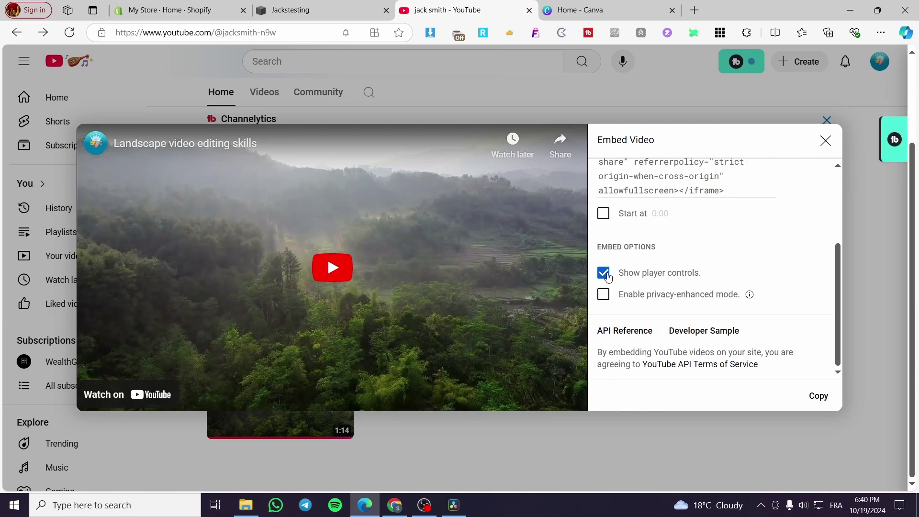
{"action": "left_click", "coordinate": [604, 273]}
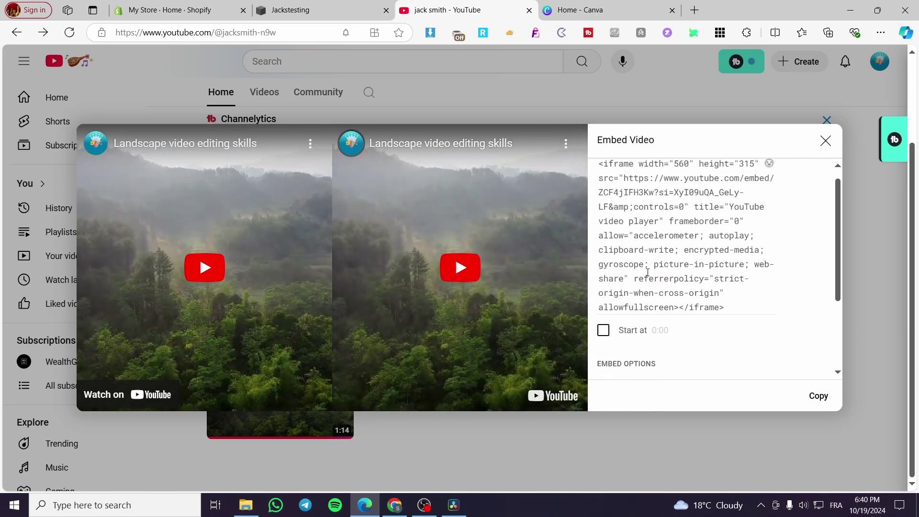
{"action": "left_click_drag", "start_coordinate": [599, 175], "coordinate": [790, 332]}
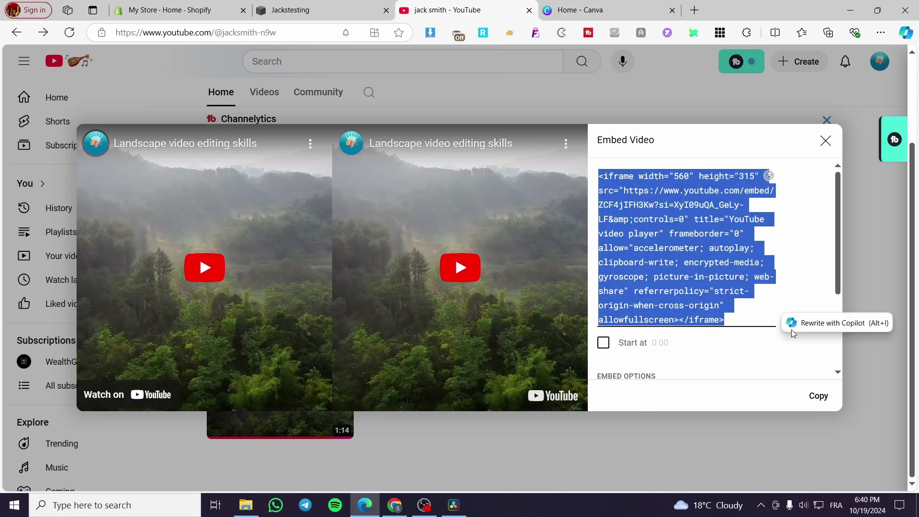
{"action": "left_click", "coordinate": [818, 396]}
Step: Return to the Squarespace site and leave the full preview, closing any YouTube page opened from the embedded video
{"action": "left_click", "coordinate": [309, 4]}
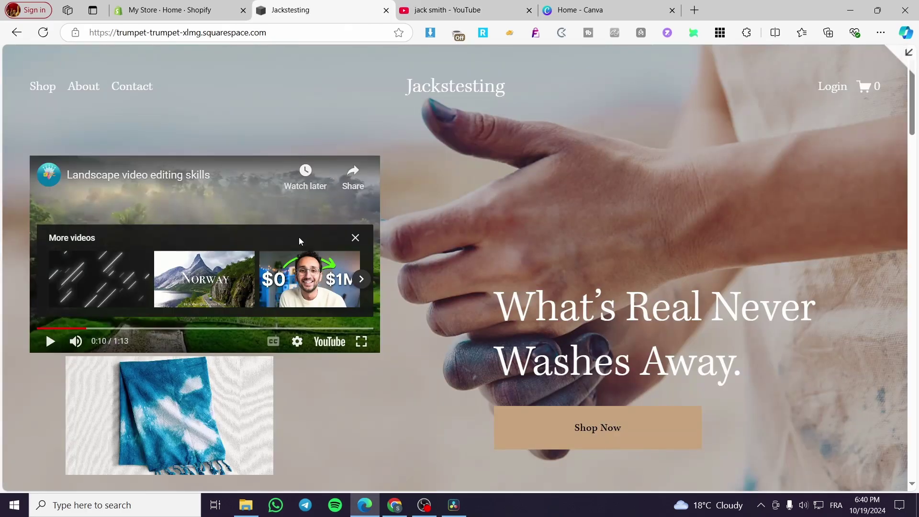
{"action": "left_click", "coordinate": [212, 184]}
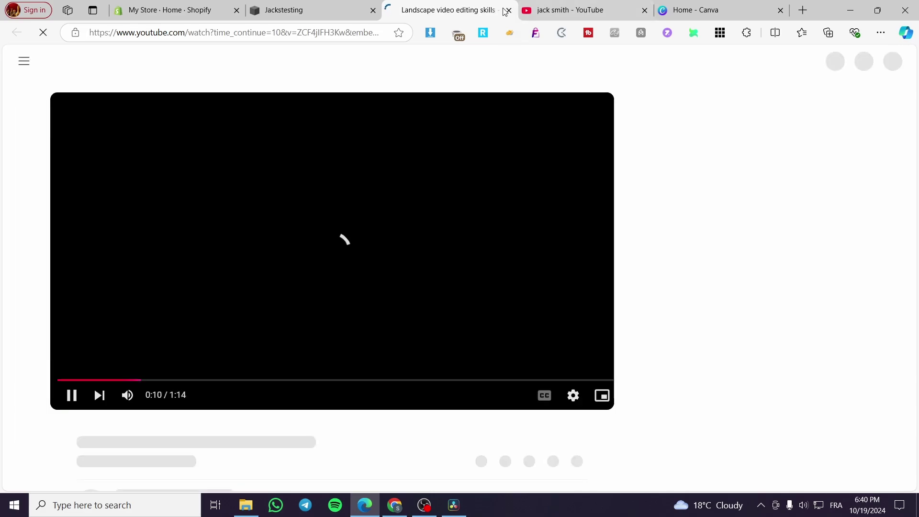
{"action": "left_click", "coordinate": [509, 10]}
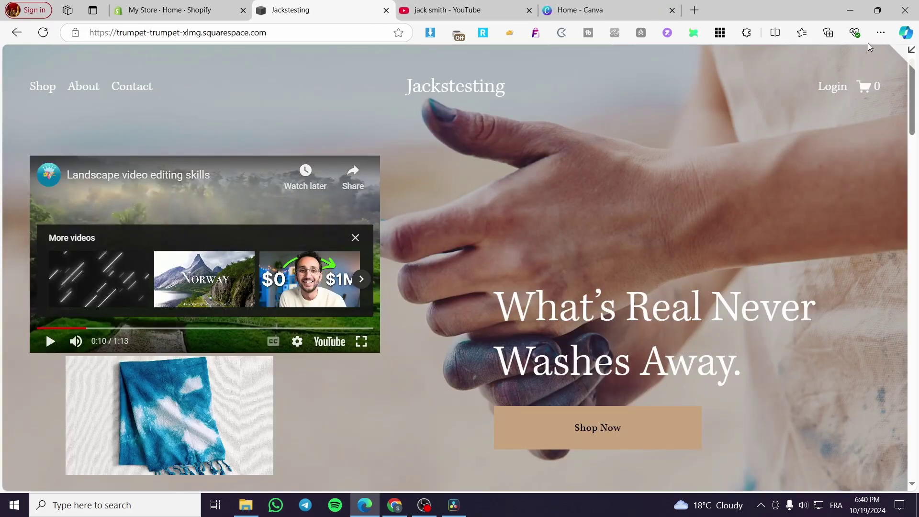
{"action": "left_click", "coordinate": [912, 58]}
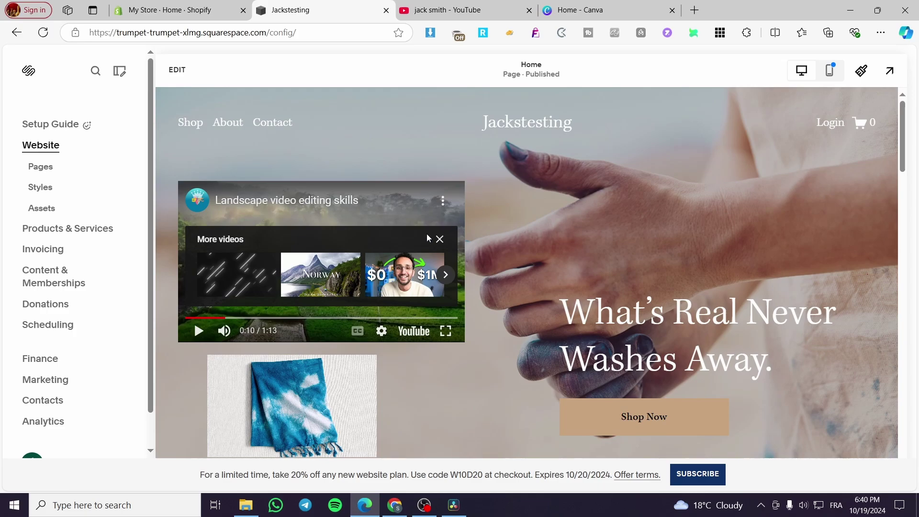
{"action": "left_click", "coordinate": [413, 211]}
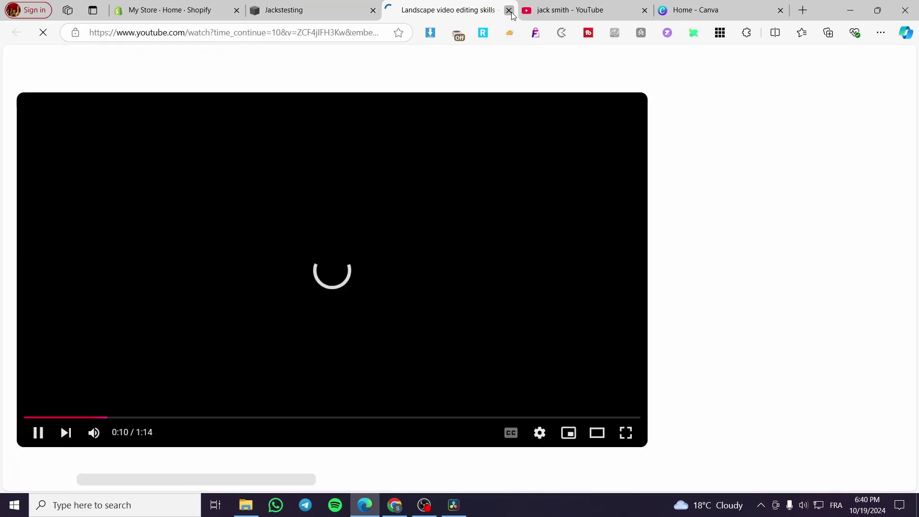
{"action": "left_click", "coordinate": [509, 10]}
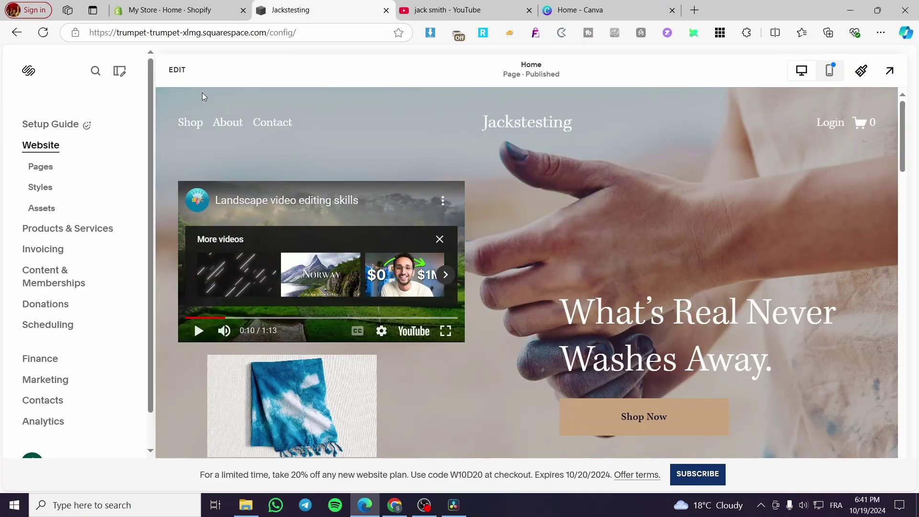
Step: Edit the home page, set the video's embed block to Code Snippet and replace all its embed data with the copied iframe code
{"action": "left_click", "coordinate": [177, 69]}
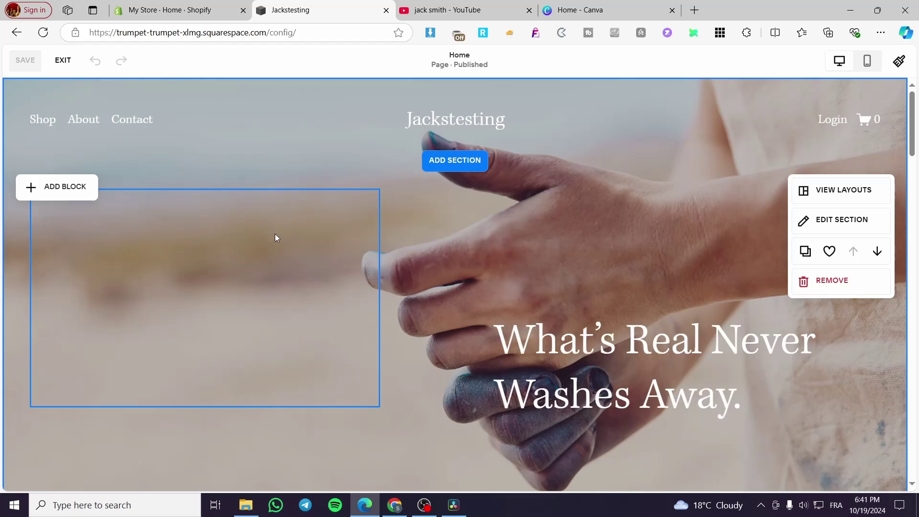
{"action": "left_click", "coordinate": [275, 235]}
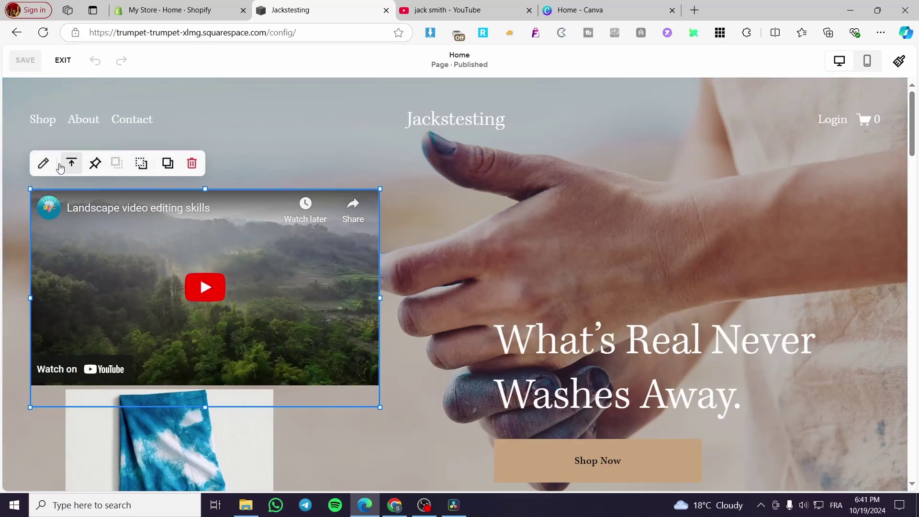
{"action": "left_click", "coordinate": [42, 164]}
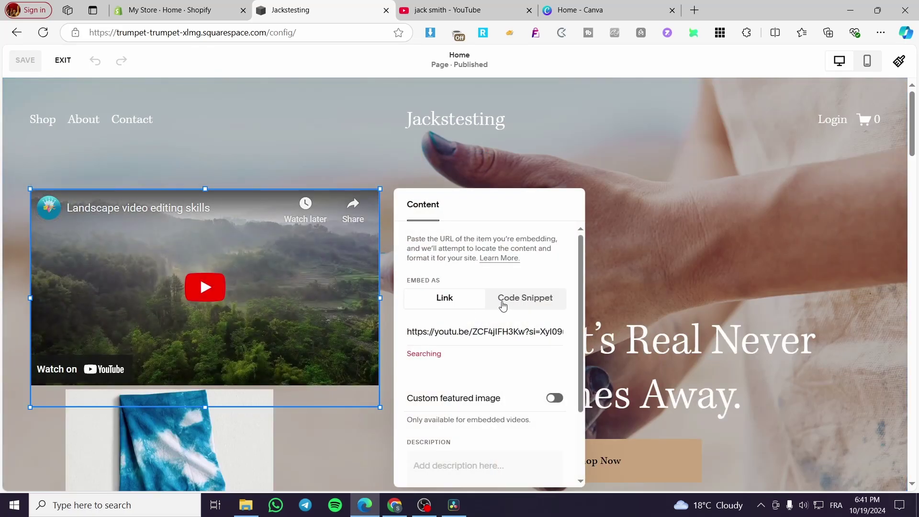
{"action": "left_click", "coordinate": [503, 305]}
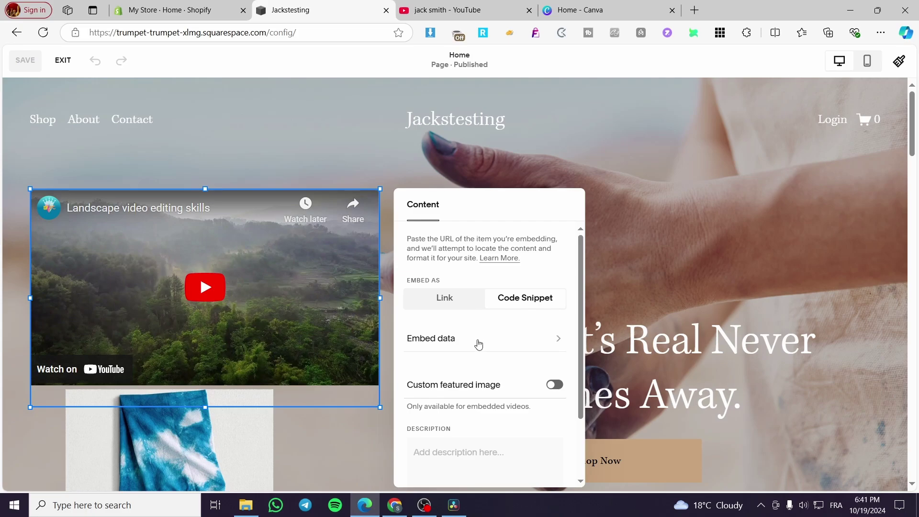
{"action": "left_click", "coordinate": [478, 343]}
{"action": "key", "text": "ctrl+a"}
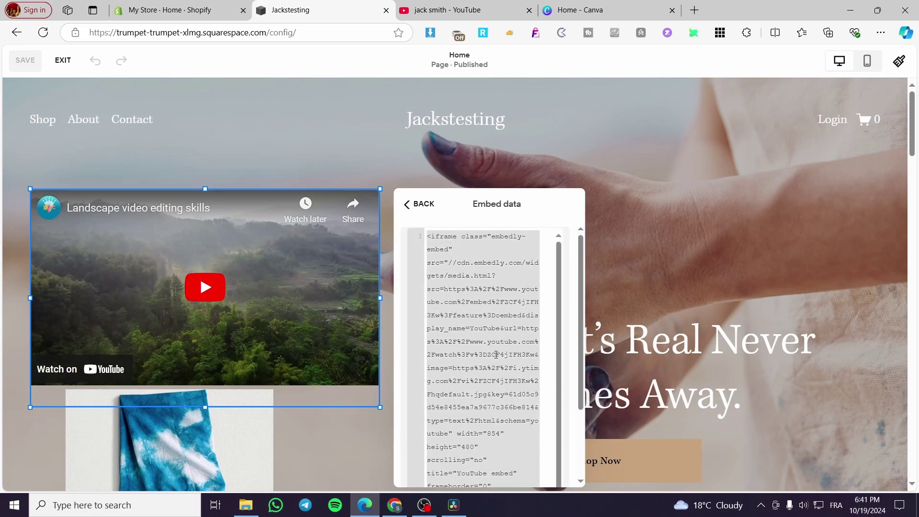
{"action": "key", "text": "ctrl+v"}
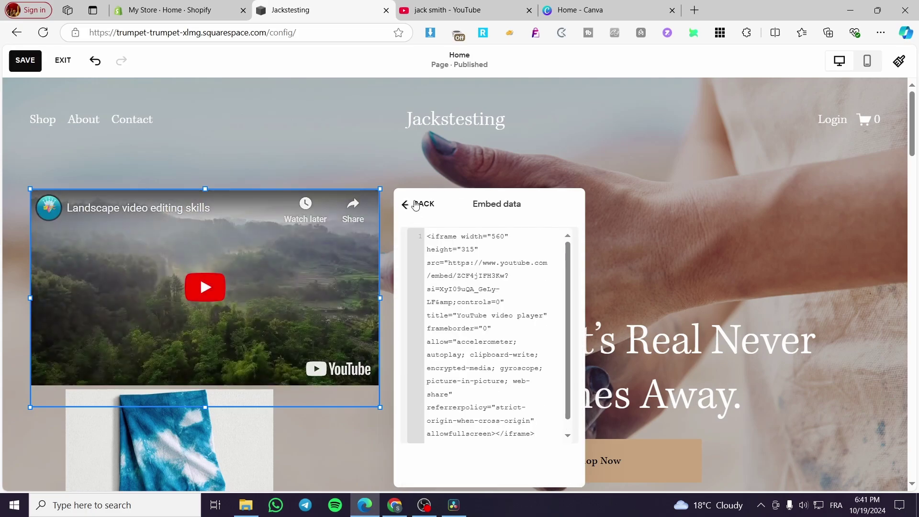
Step: Leave the embed block set to Code Snippet, close its settings, save the home page and exit the editor
{"action": "left_click", "coordinate": [415, 204]}
{"action": "left_click", "coordinate": [464, 300]}
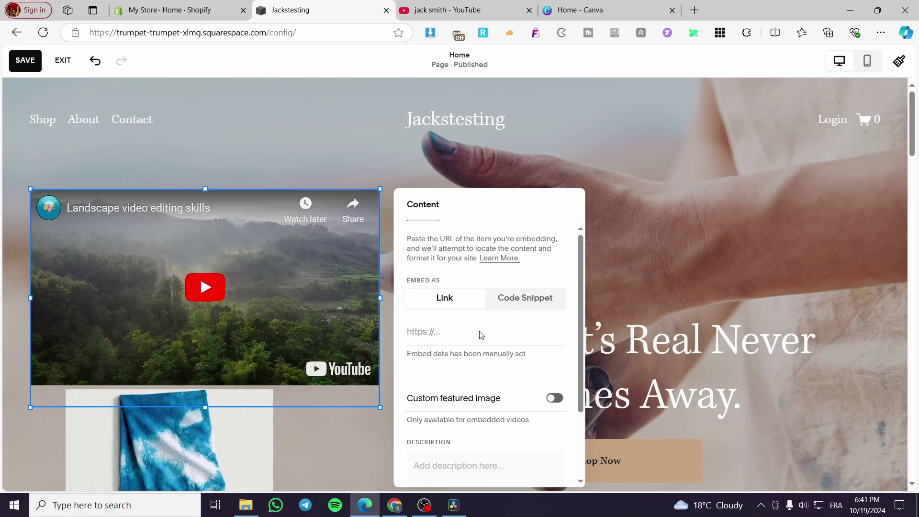
{"action": "left_click", "coordinate": [507, 302]}
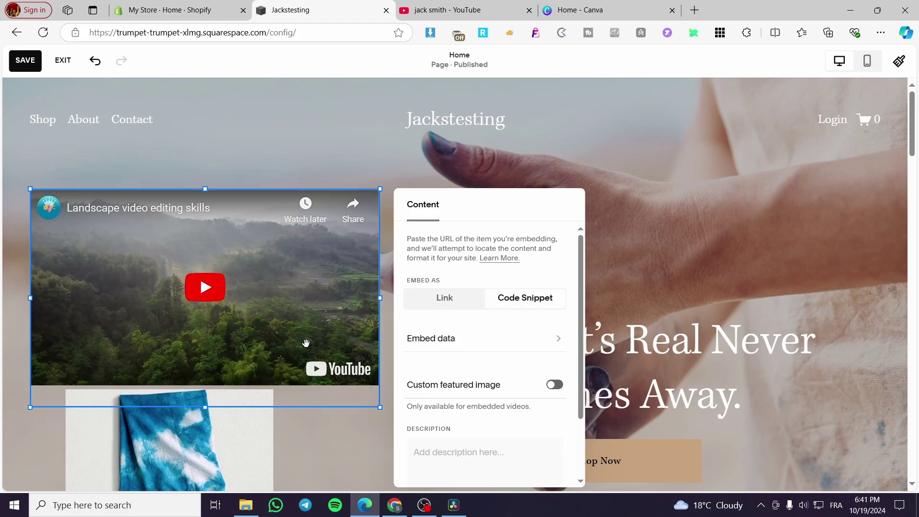
{"action": "left_click", "coordinate": [341, 450]}
{"action": "left_click", "coordinate": [28, 63]}
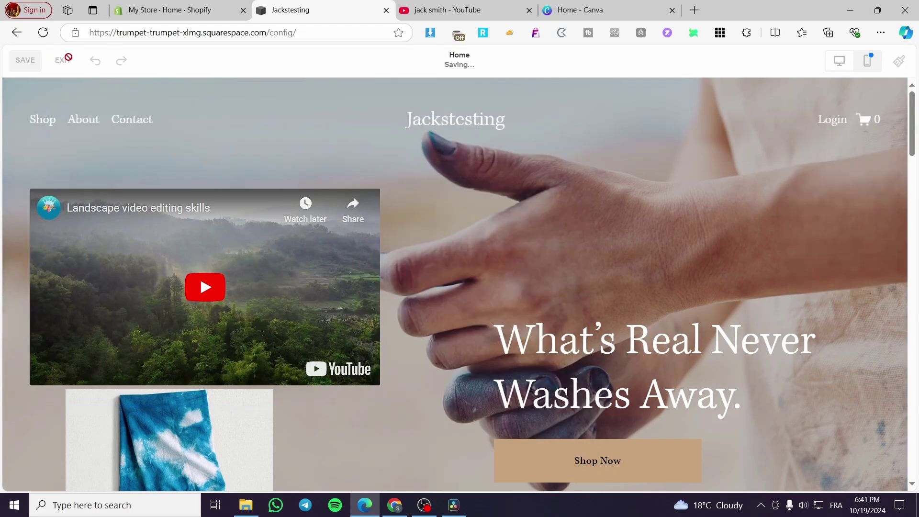
{"action": "left_click", "coordinate": [62, 60]}
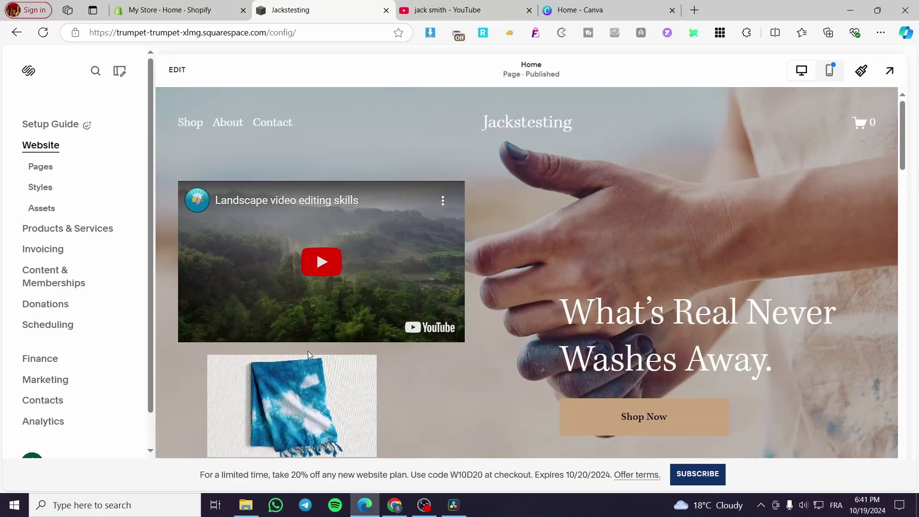
Step: Play the embedded video on the home page and review the player controls option in YouTube's embed settings before returning to Squarespace
{"action": "left_click", "coordinate": [315, 263]}
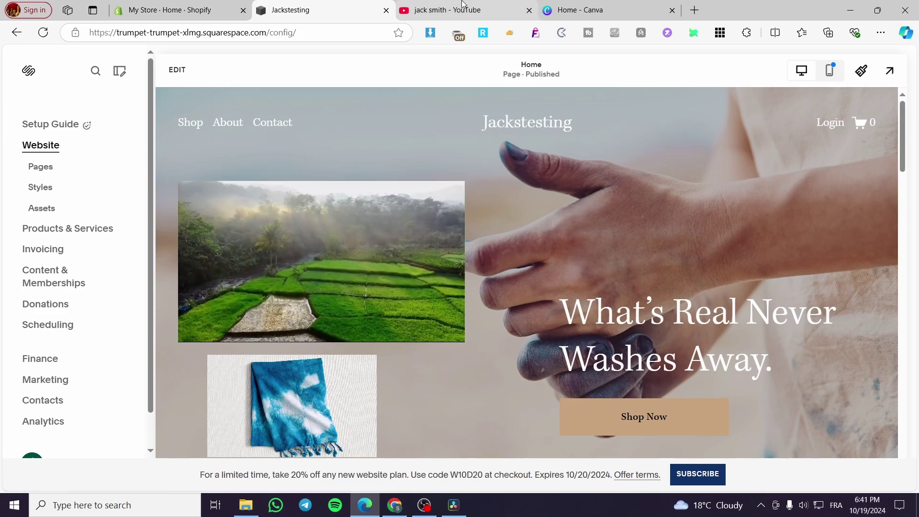
{"action": "left_click", "coordinate": [421, 9]}
{"action": "scroll", "coordinate": [703, 295], "scroll_direction": "down", "scroll_amount": 3}
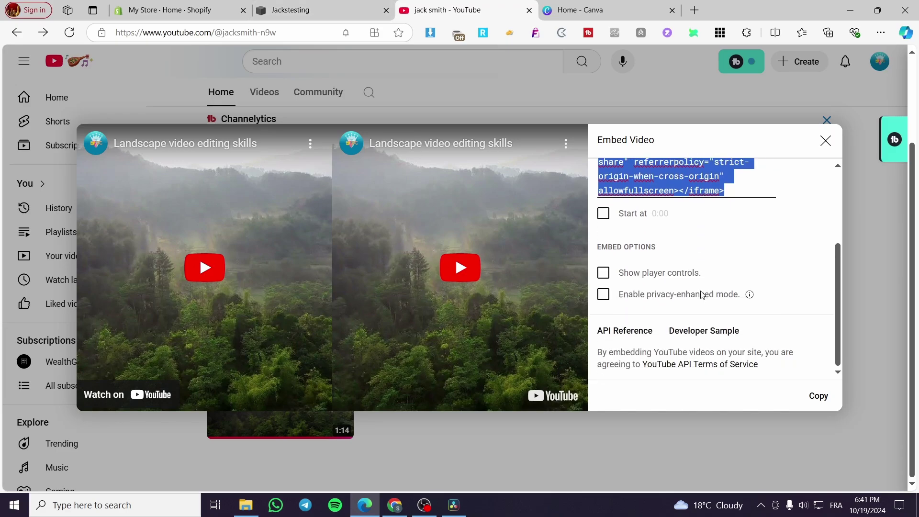
{"action": "left_click", "coordinate": [290, 10]}
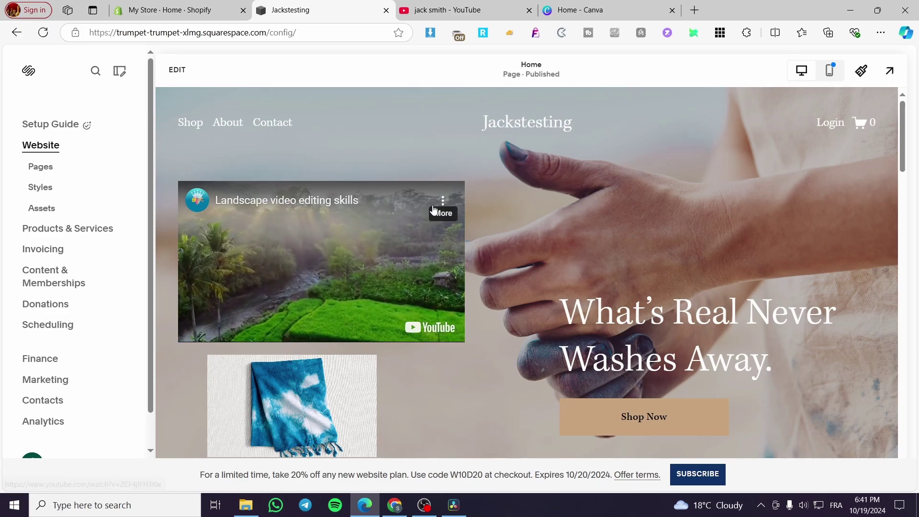
Step: Open the home page for editing, switch to YouTube, turn on "Show player controls" and copy the video's iframe code
{"action": "left_click", "coordinate": [173, 72]}
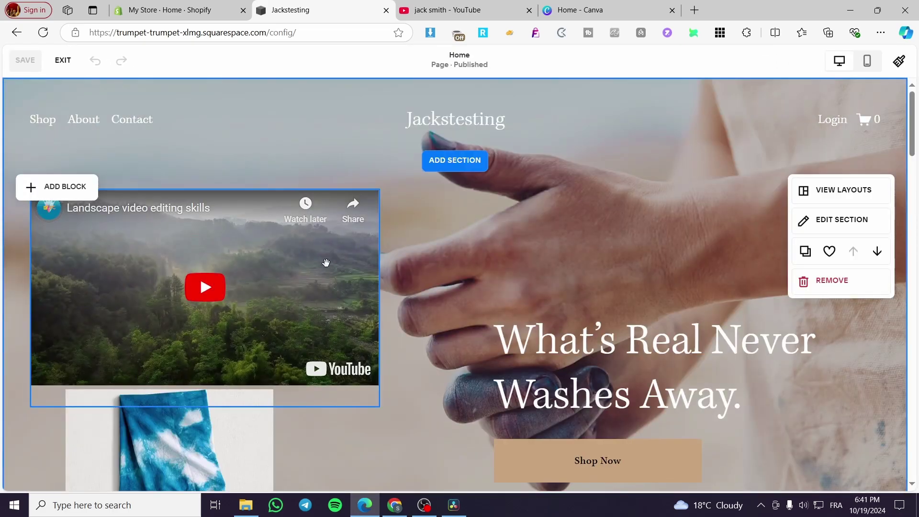
{"action": "left_click", "coordinate": [167, 188]}
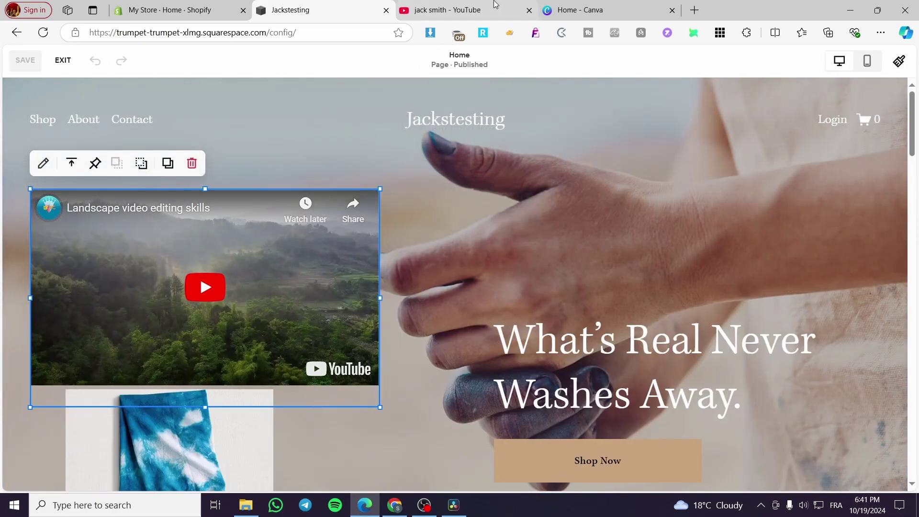
{"action": "left_click", "coordinate": [474, 10]}
{"action": "left_click", "coordinate": [635, 269]}
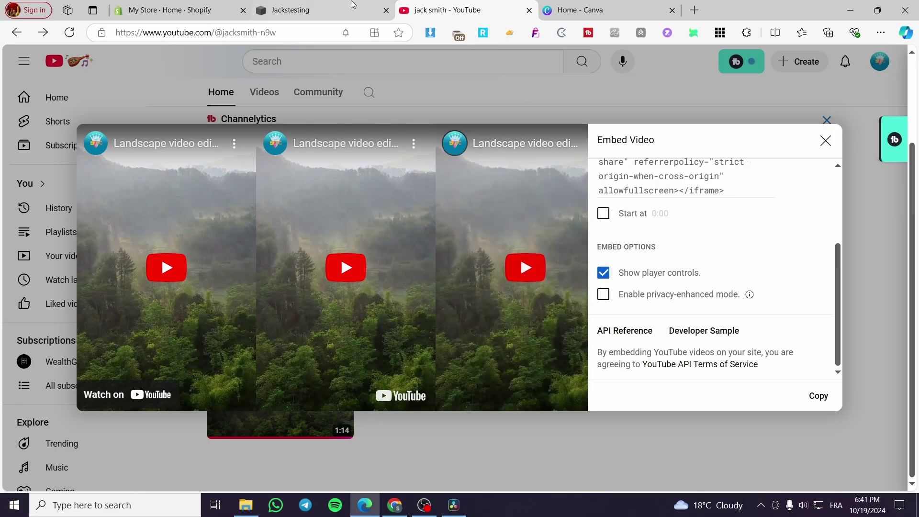
{"action": "left_click", "coordinate": [348, 9]}
{"action": "left_click", "coordinate": [447, 10]}
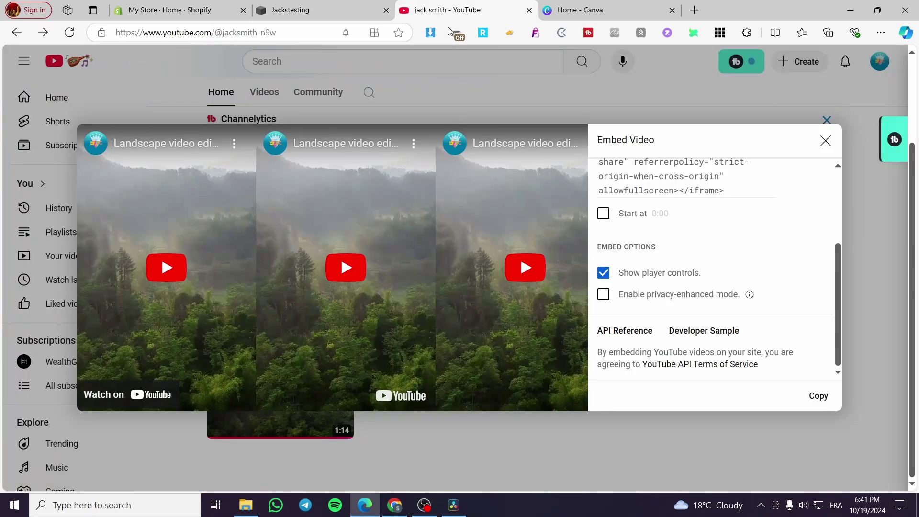
{"action": "left_click", "coordinate": [818, 395]}
Step: Return to the Squarespace editor and add a blank section directly below the Acuity Scheduling section of the home page
{"action": "left_click", "coordinate": [290, 9]}
{"action": "scroll", "coordinate": [412, 268], "scroll_direction": "down", "scroll_amount": 7}
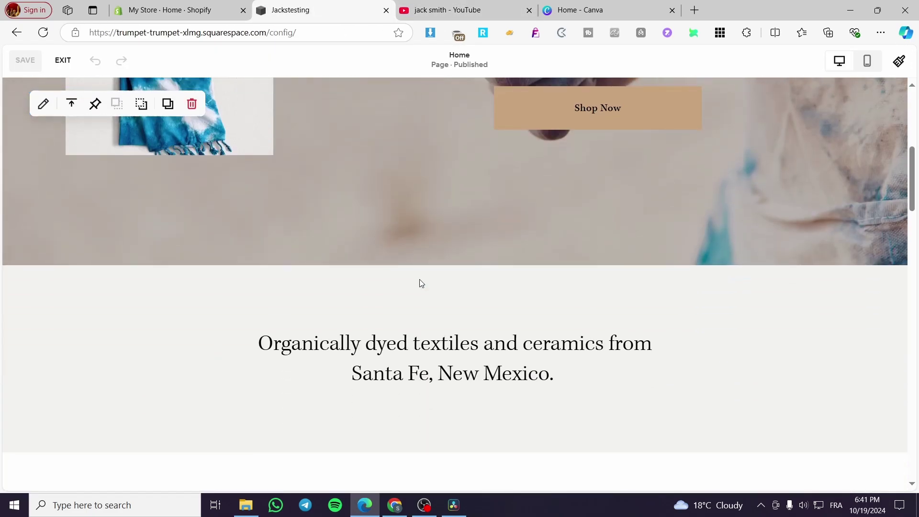
{"action": "scroll", "coordinate": [421, 287], "scroll_direction": "down", "scroll_amount": 15}
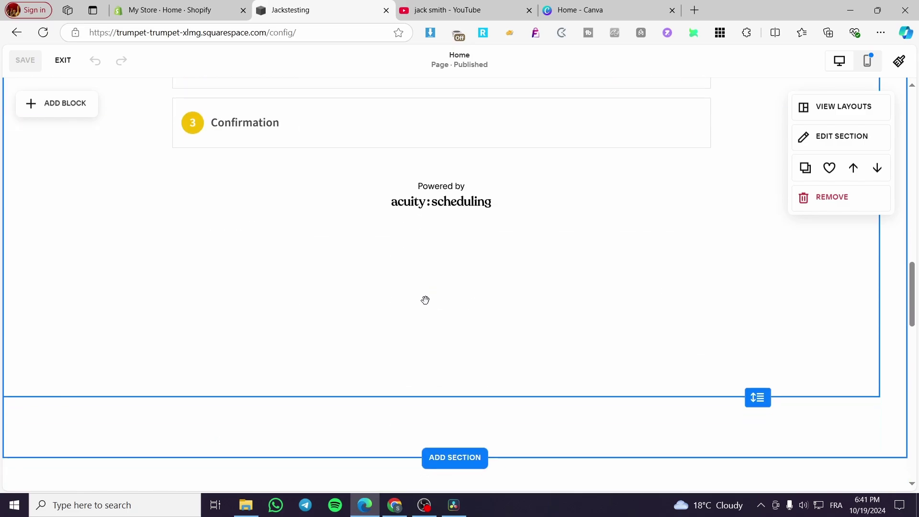
{"action": "scroll", "coordinate": [426, 300], "scroll_direction": "down", "scroll_amount": 5}
{"action": "left_click", "coordinate": [470, 171]}
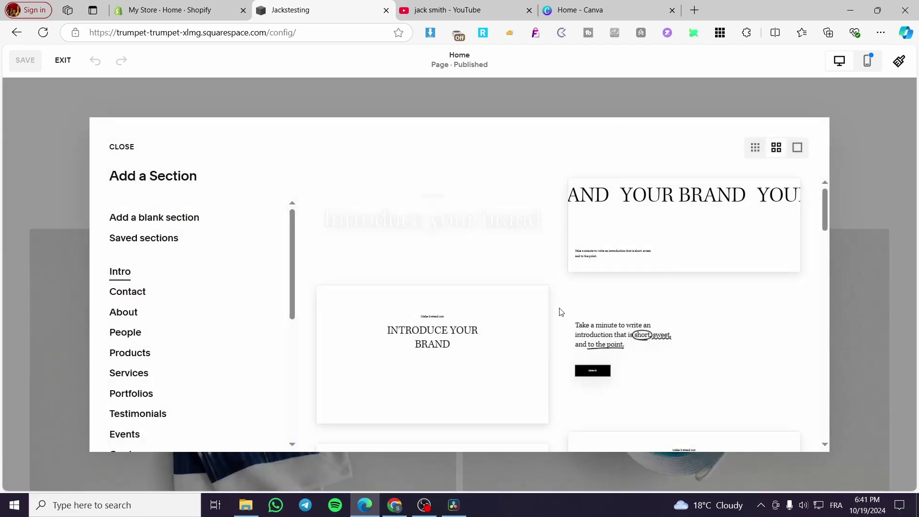
{"action": "left_click", "coordinate": [150, 227]}
Step: Add an Embed block to the blank section, set it to Code Snippet and paste the copied YouTube iframe code as embed data
{"action": "mouse_move", "coordinate": [262, 239]}
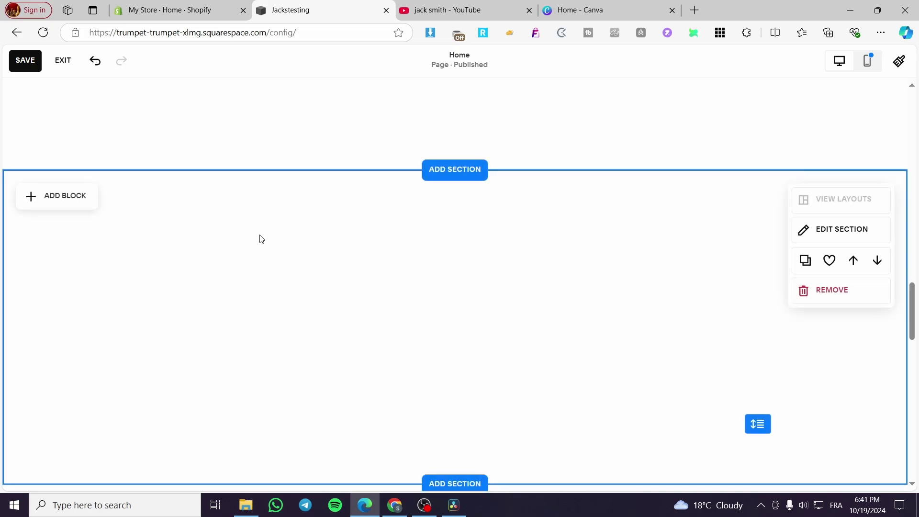
{"action": "left_click", "coordinate": [80, 205]}
{"action": "scroll", "coordinate": [164, 347], "scroll_direction": "down", "scroll_amount": 4}
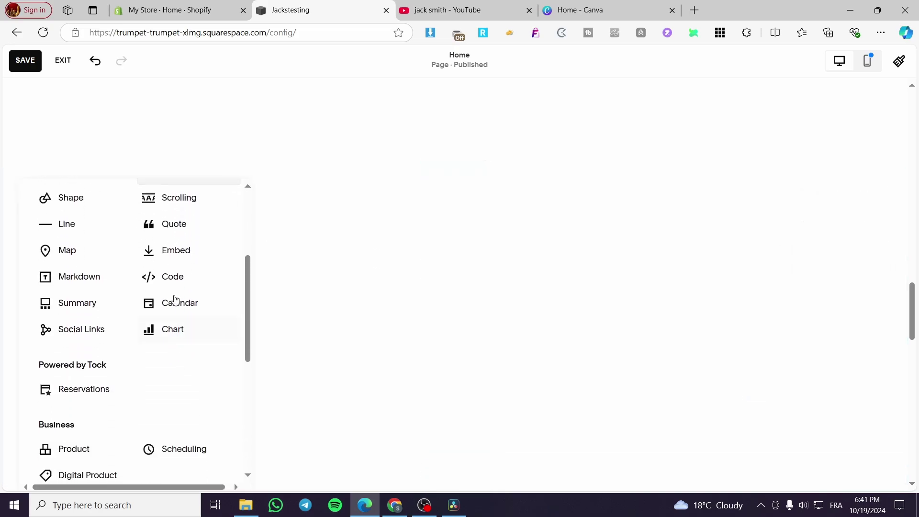
{"action": "left_click", "coordinate": [185, 258]}
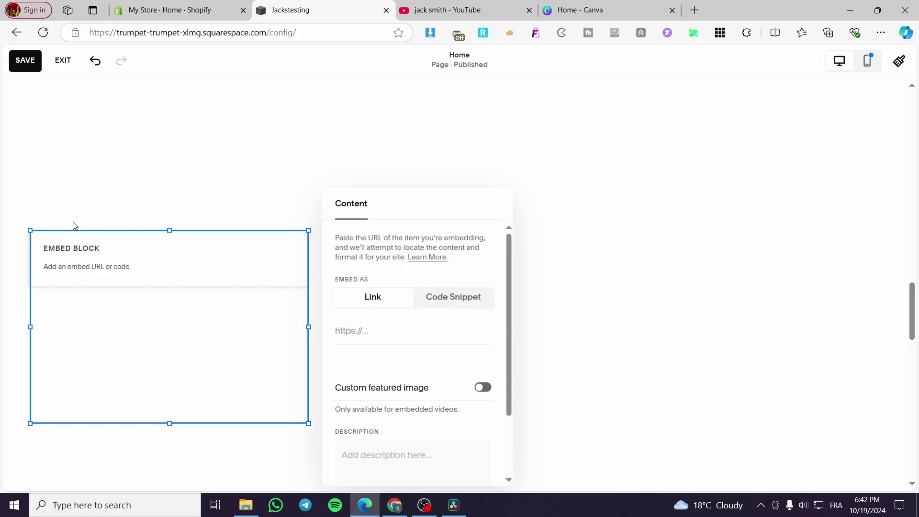
{"action": "left_click", "coordinate": [446, 297]}
{"action": "left_click", "coordinate": [420, 340]}
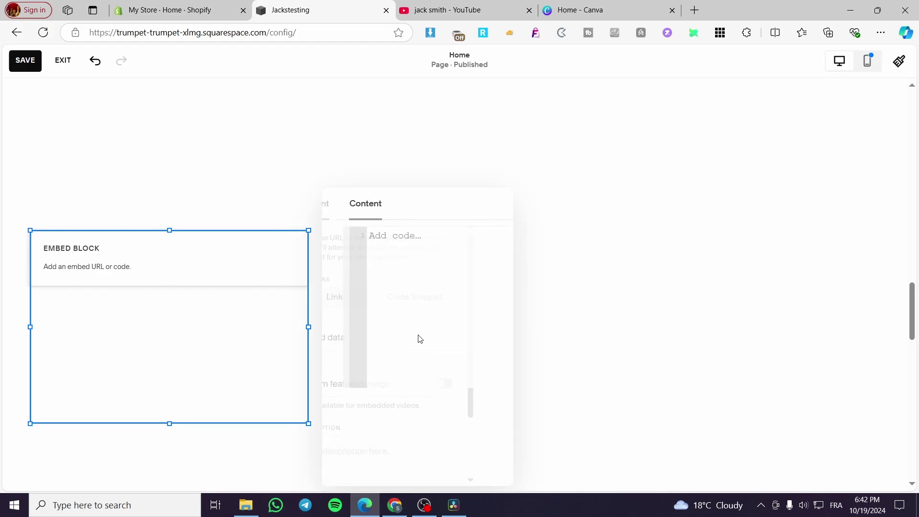
{"action": "key", "text": "ctrl+v"}
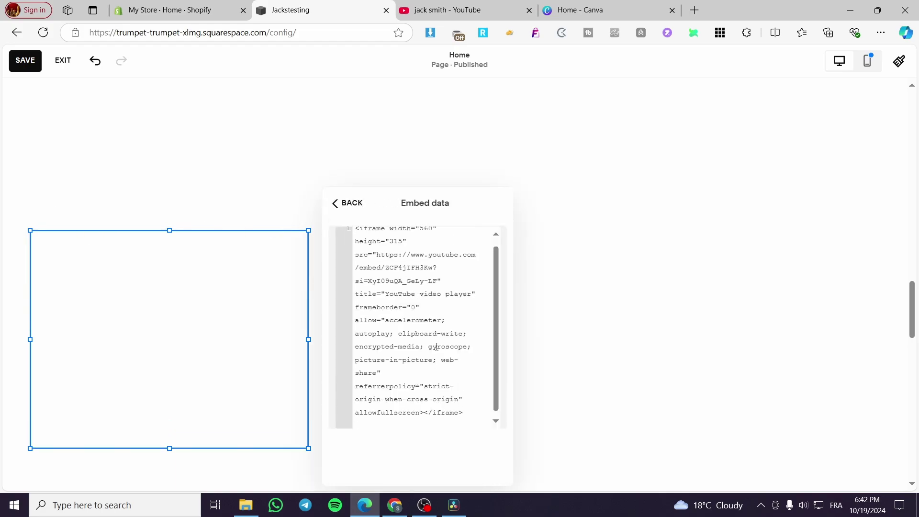
Step: Close the embed data settings, widen the new embed block by extending its right edge, and deselect it
{"action": "left_click_drag", "start_coordinate": [224, 264], "coordinate": [269, 270]}
{"action": "left_click_drag", "start_coordinate": [308, 449], "coordinate": [383, 341]}
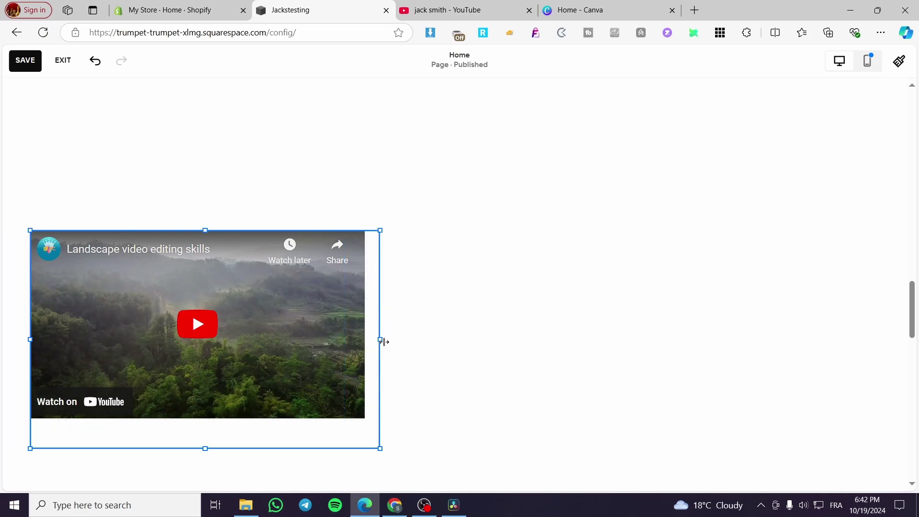
{"action": "left_click", "coordinate": [605, 360]}
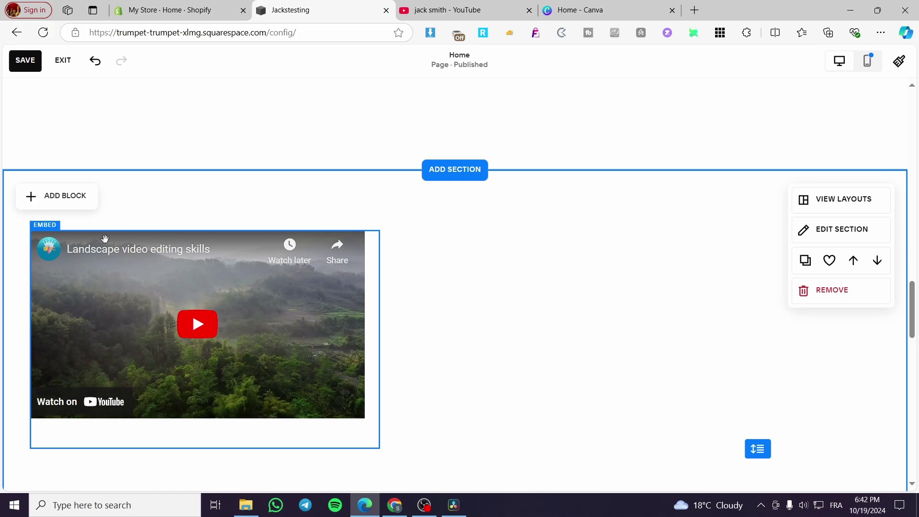